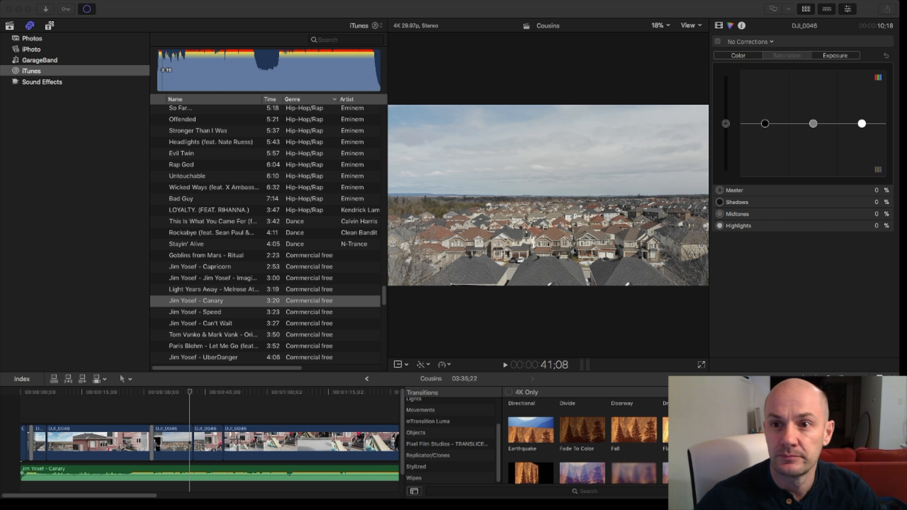
key("super+Tab")
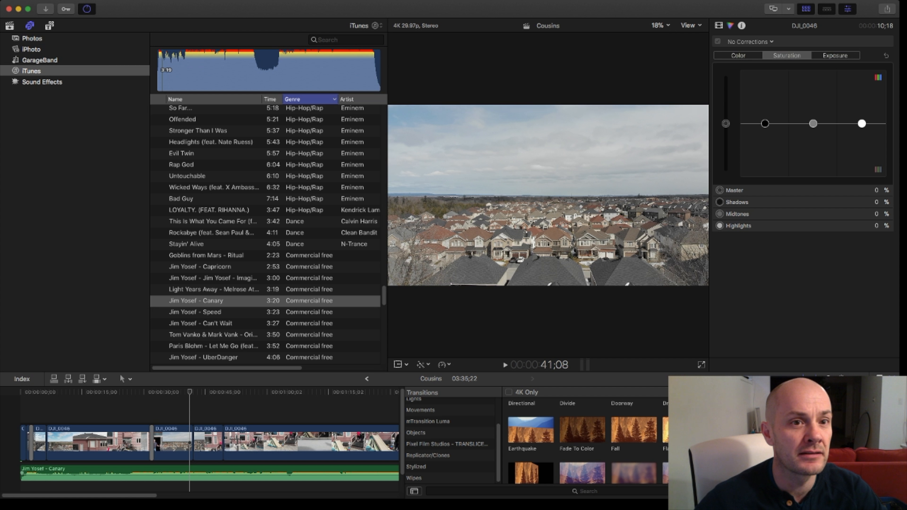
key("super+Tab")
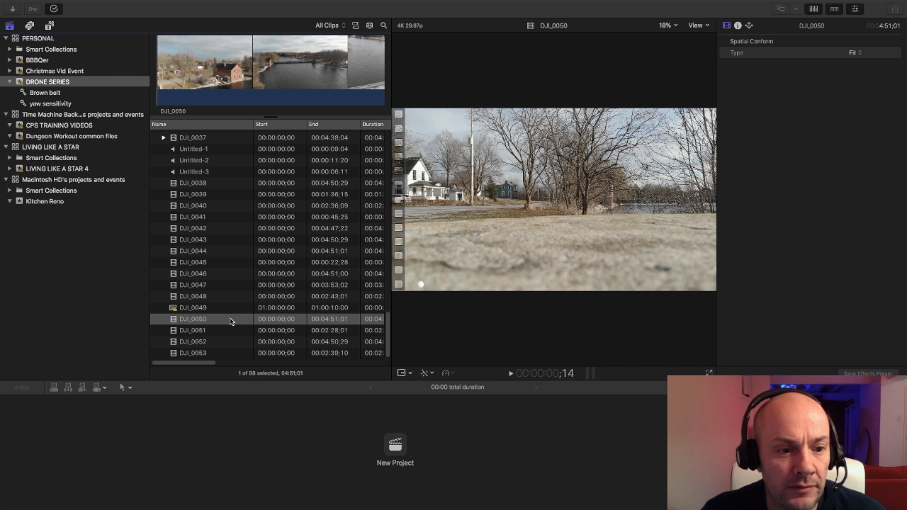
Look through the drone clips DJI_0050 to DJI_0053 in the DRONE SERIES event and check the viewer's media playback options.
left_click(181, 334)
left_click(191, 343)
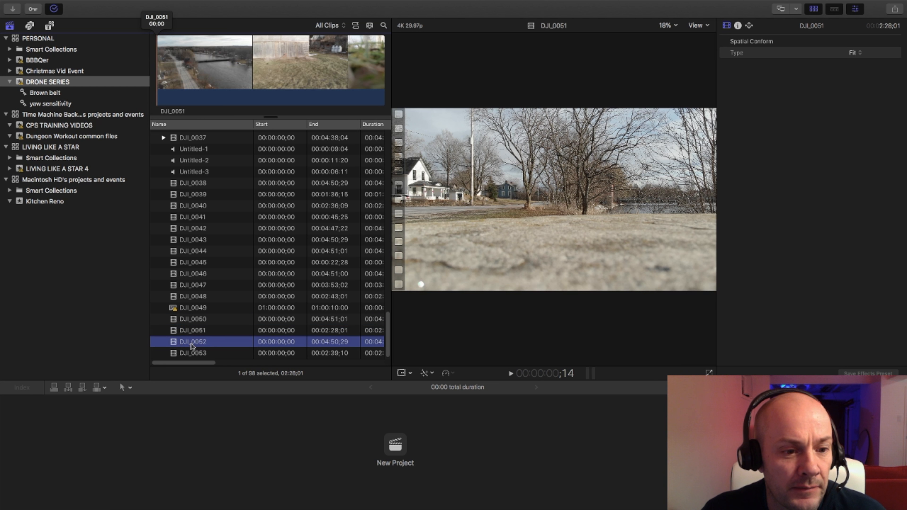
left_click(195, 355)
left_click(188, 322)
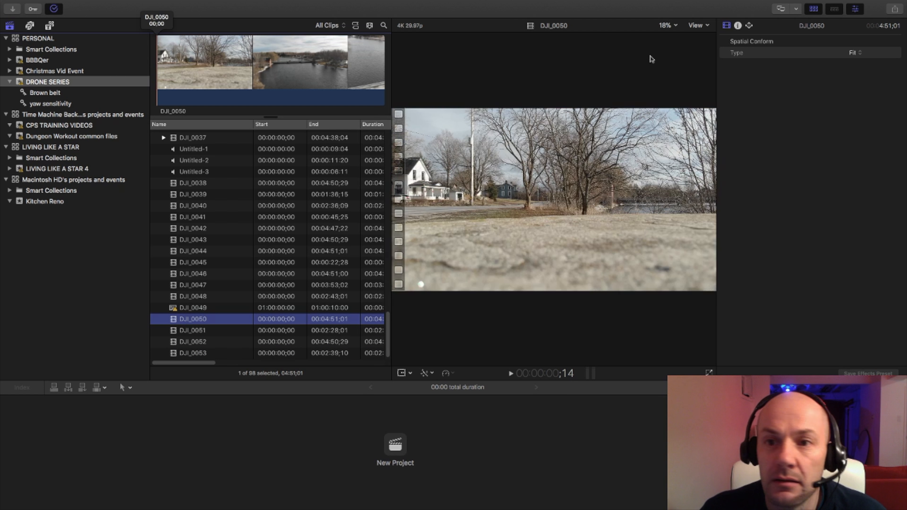
left_click(708, 28)
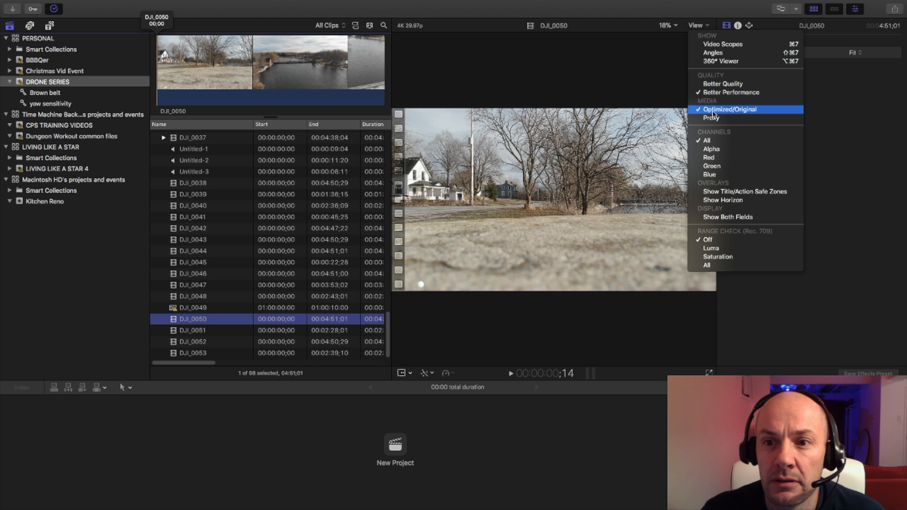
left_click(713, 118)
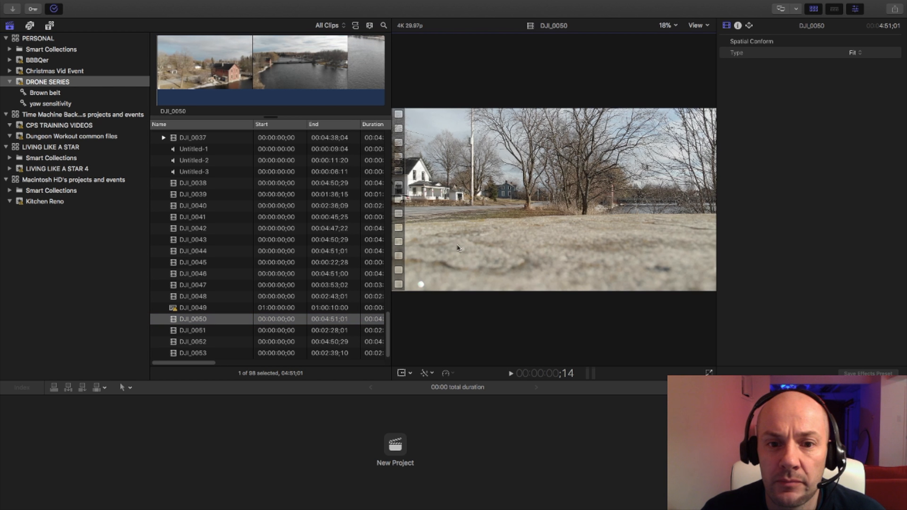
left_click(209, 331)
left_click(206, 342)
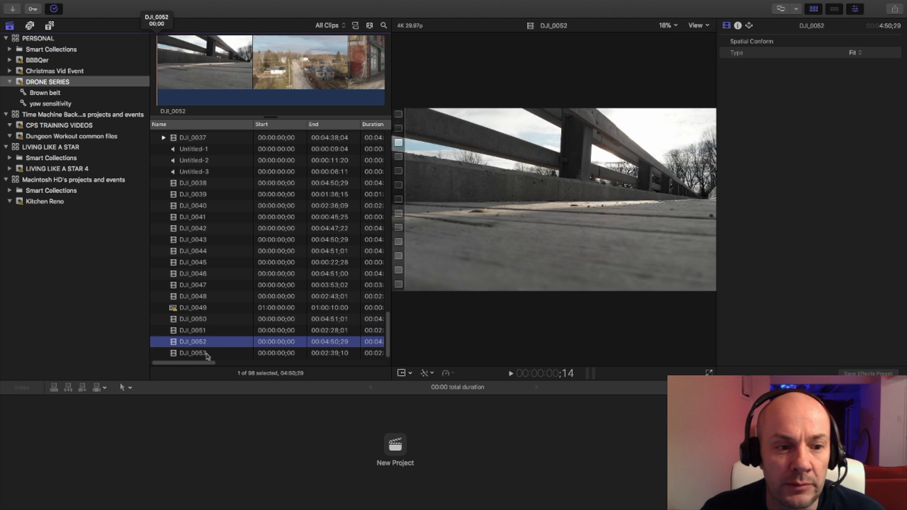
left_click(207, 353)
left_click(190, 322)
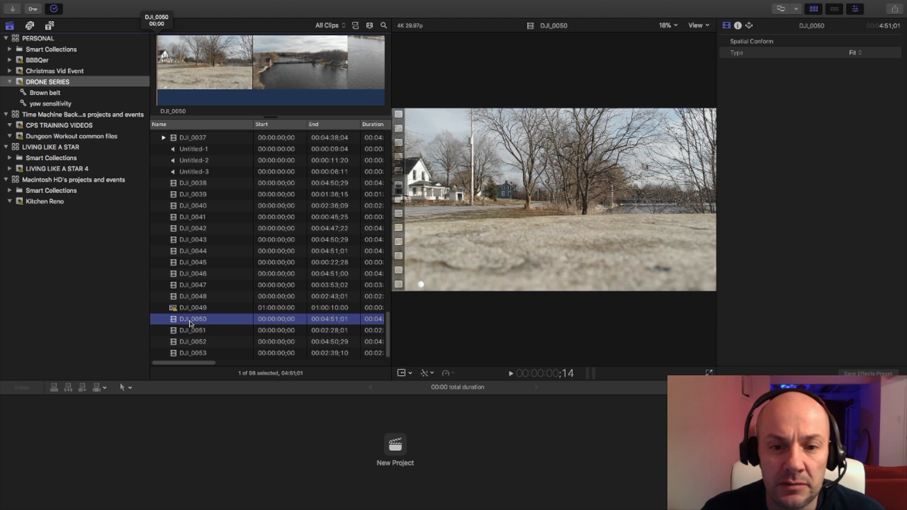
left_click(167, 78)
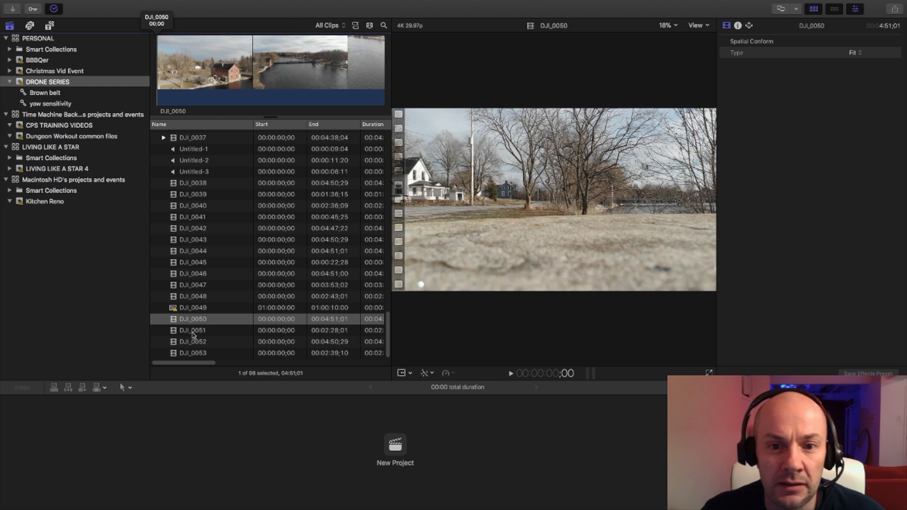
left_click(178, 321)
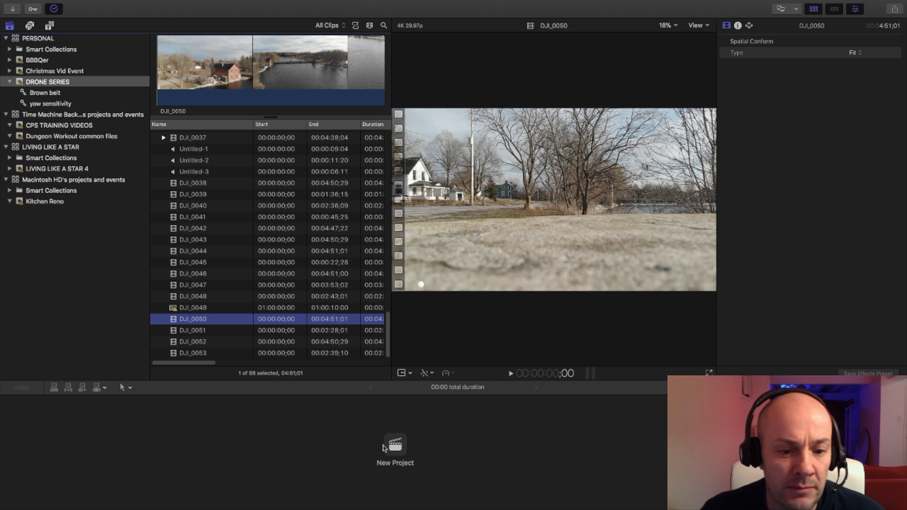
Create a new project named Appleton in the DRONE SERIES event with the automatic video settings.
left_click(393, 446)
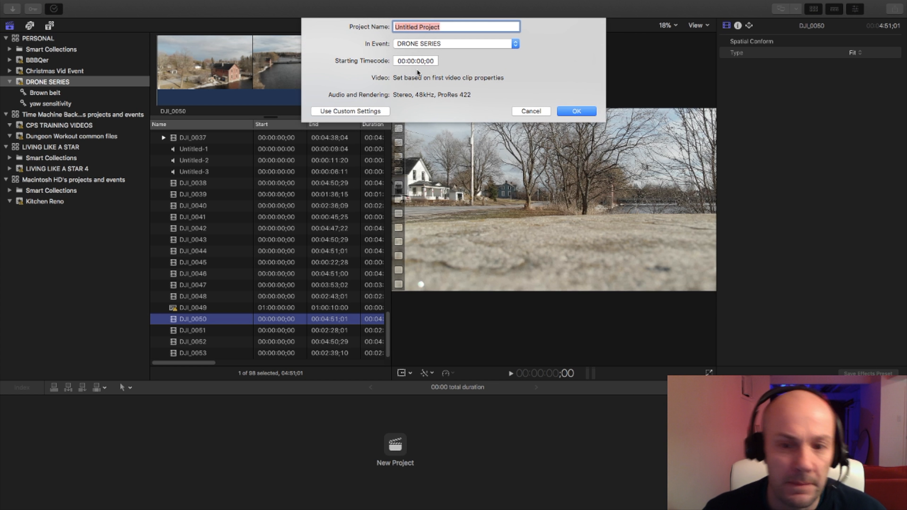
type("Appleton")
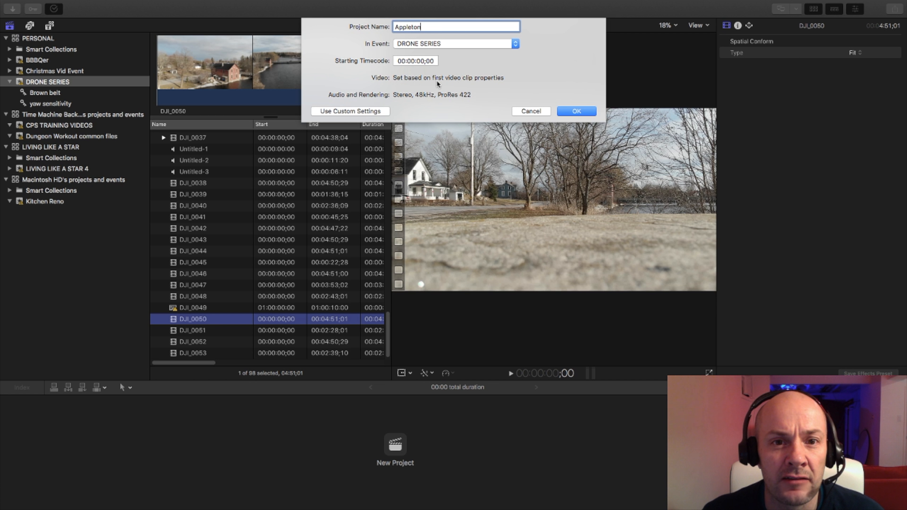
left_click(588, 110)
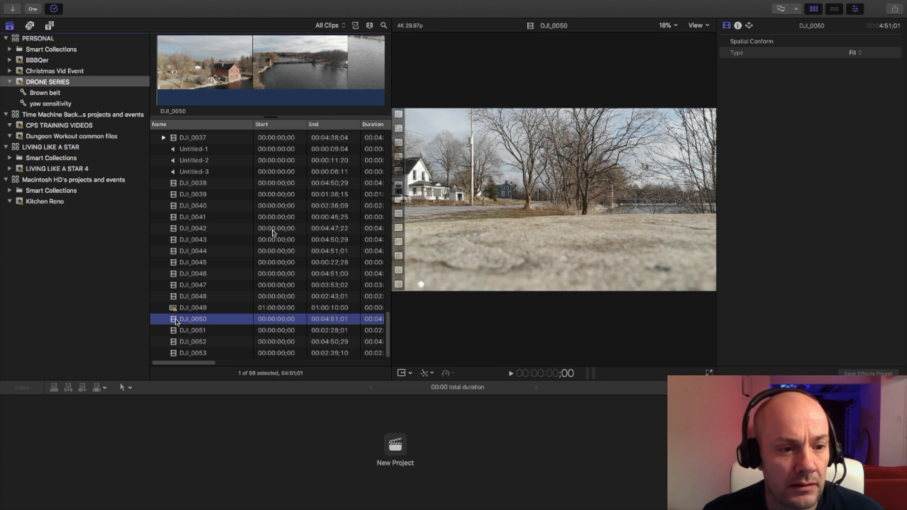
Append the clips DJI_0050, DJI_0051, DJI_0052 and DJI_0053 in that order to the project timeline.
left_click(175, 321)
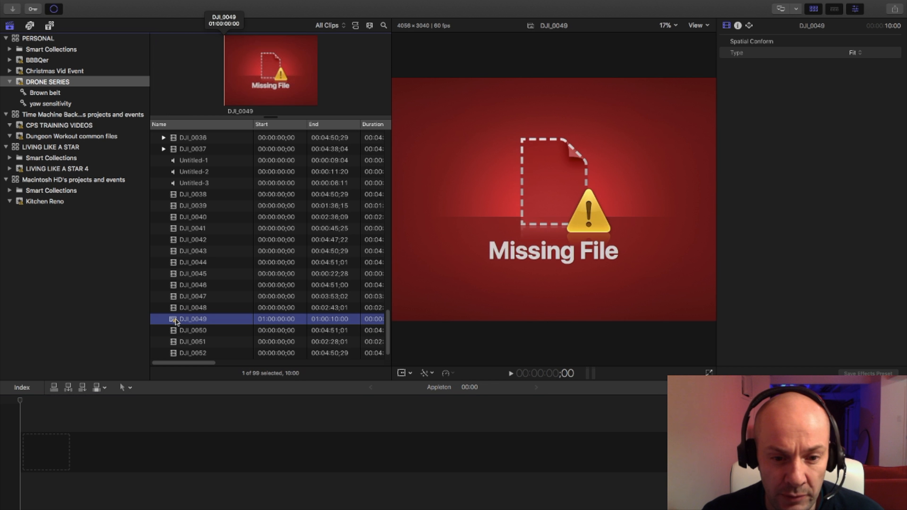
left_click(183, 330)
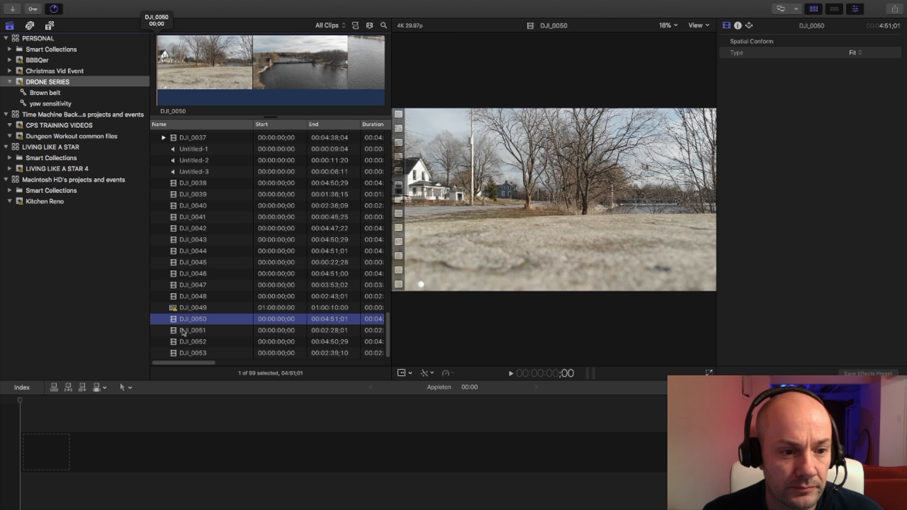
key("e")
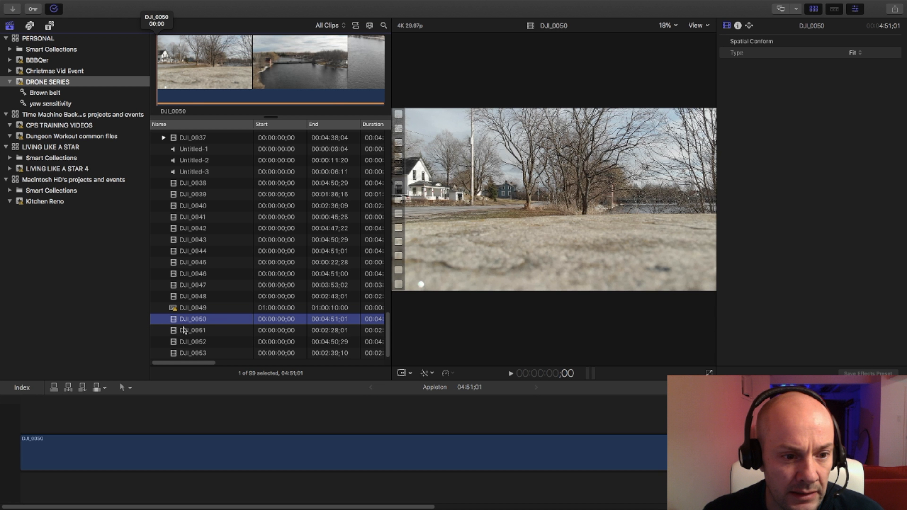
left_click(194, 333)
key("e")
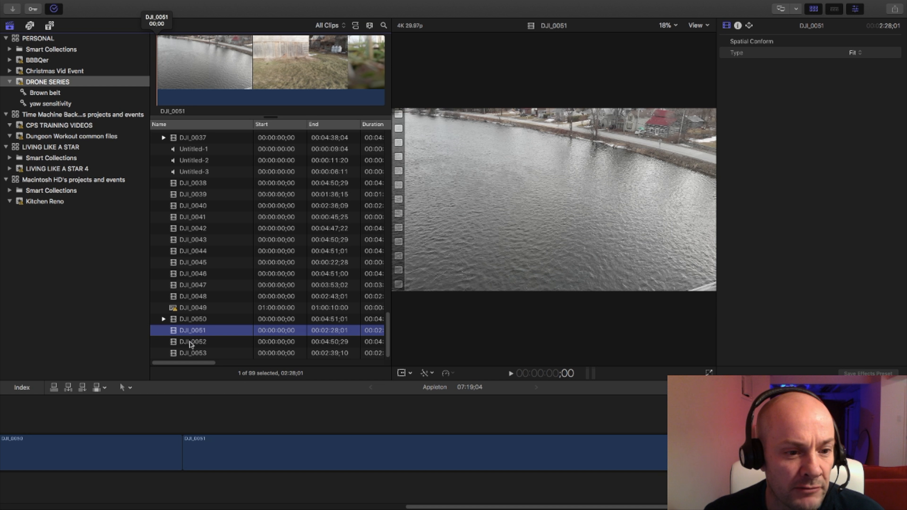
left_click(191, 342)
key("e")
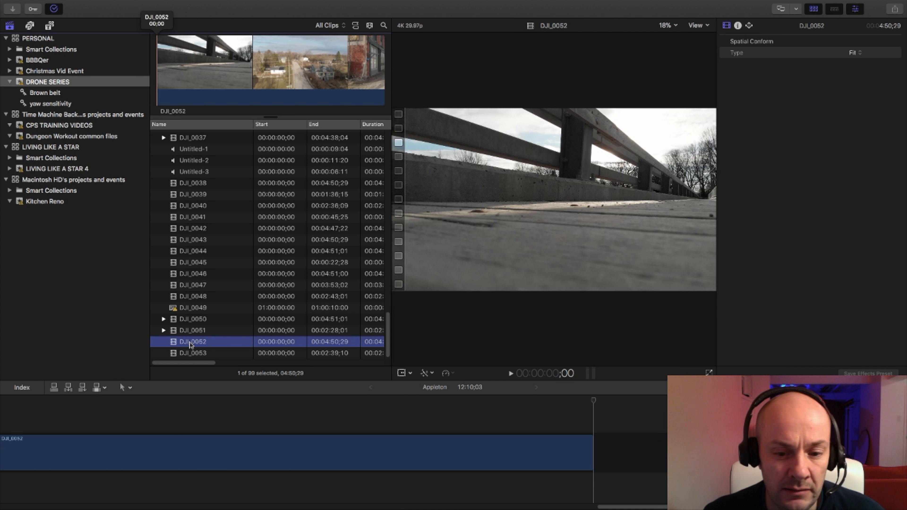
left_click(190, 353)
key("e")
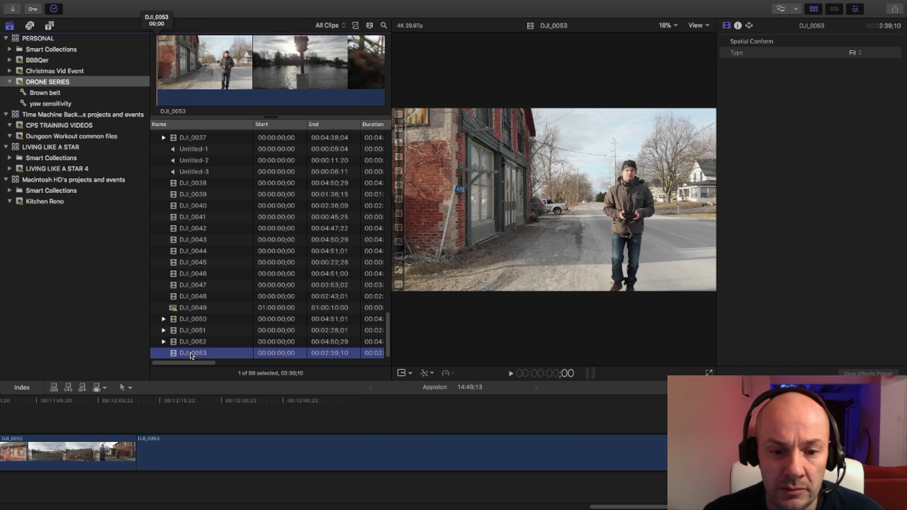
Insert the black Custom solid generator at the very start of the timeline and set its duration to 2 seconds.
left_click_drag(560, 504, 68, 507)
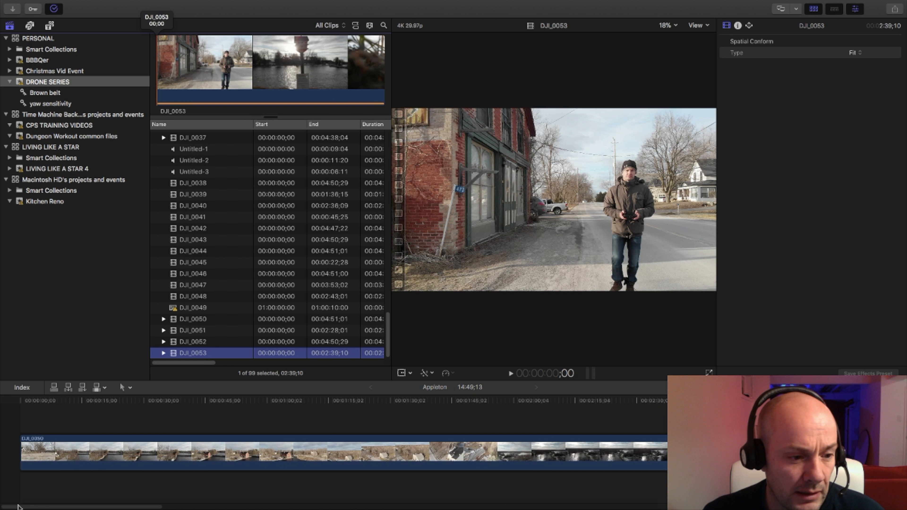
left_click(26, 401)
key("End")
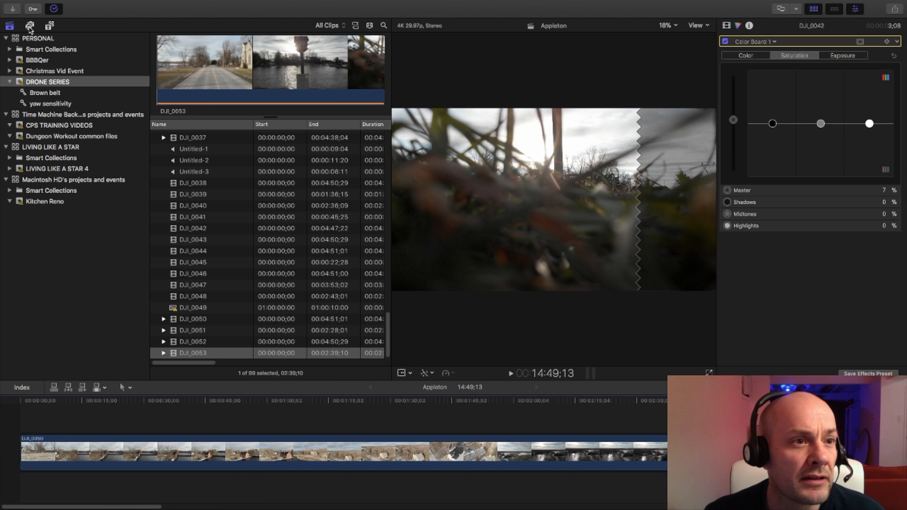
left_click(50, 25)
left_click_drag(176, 70, 24, 459)
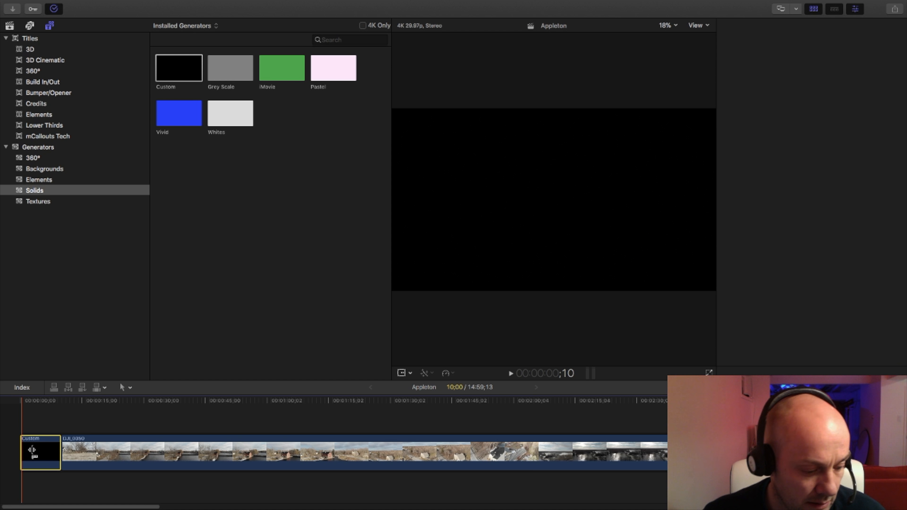
key("ctrl+d")
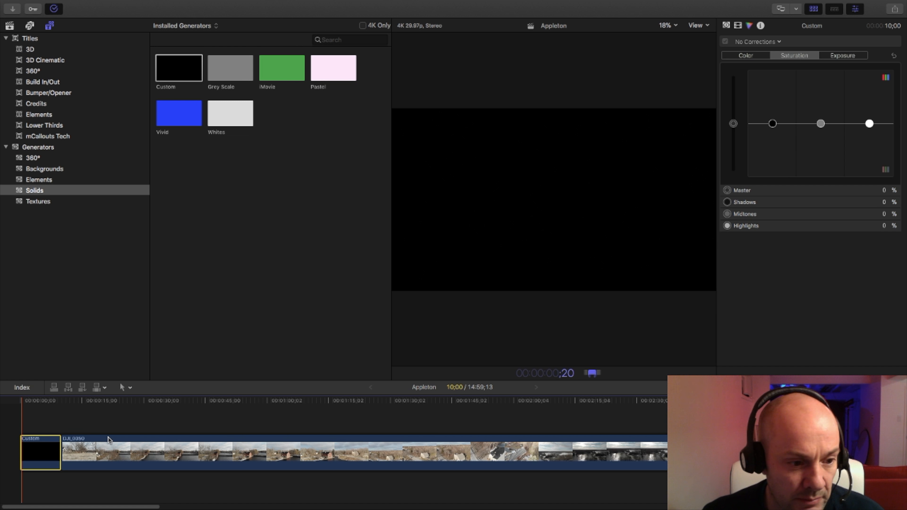
key("Return")
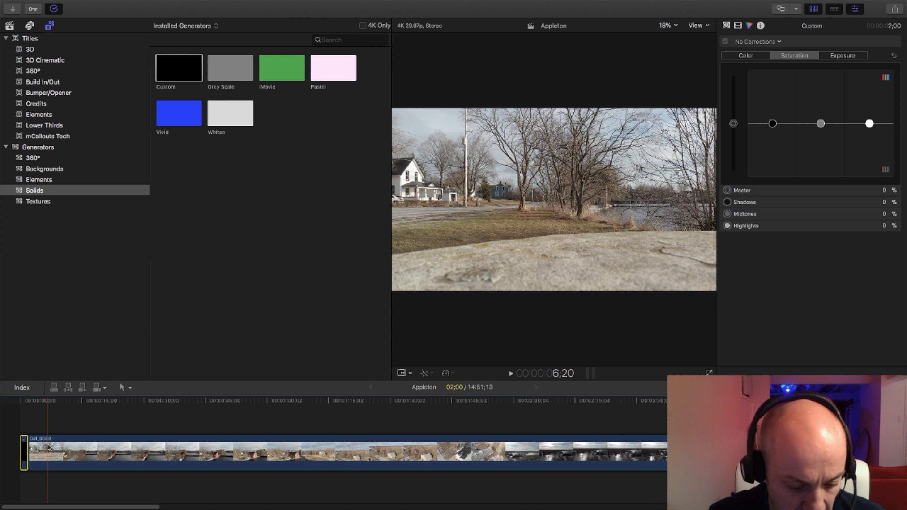
Trim the start of clip DJI_0050 to the frame at about 6;20 on the timeline and play back the new opening.
left_click_drag(49, 447, 47, 445)
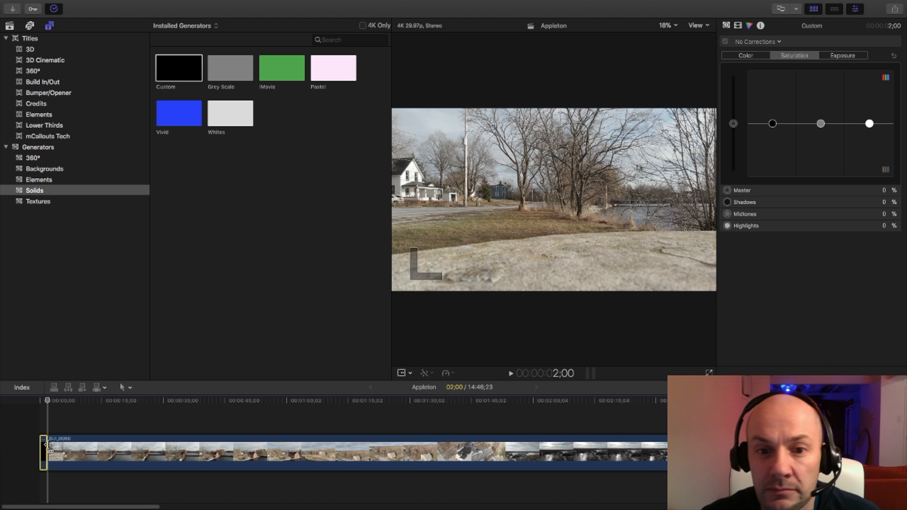
key("space")
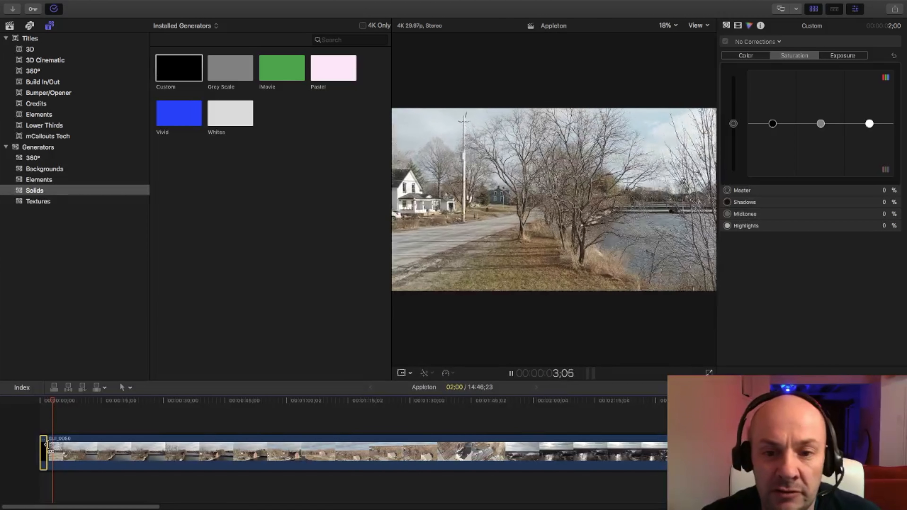
key("space")
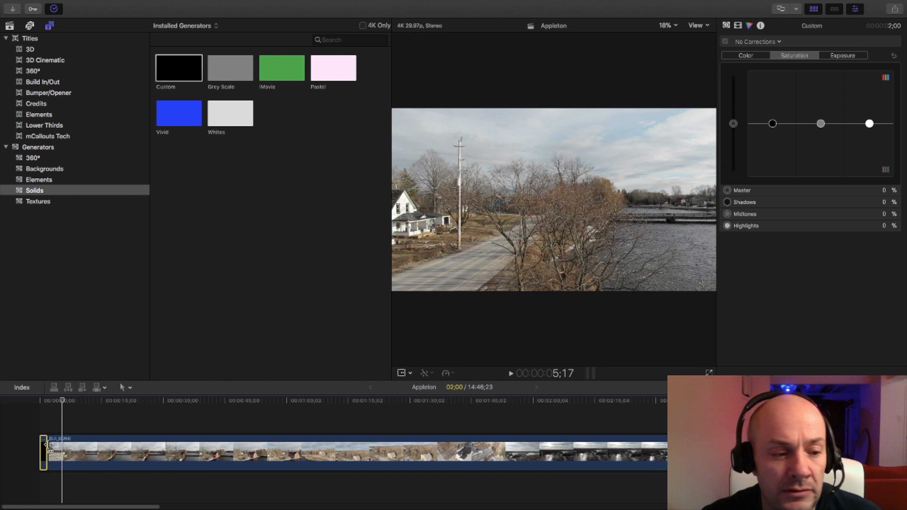
Split clip DJI_0050 with the Blade tool at about 5 seconds on the timeline, then return to the Select tool.
key("b")
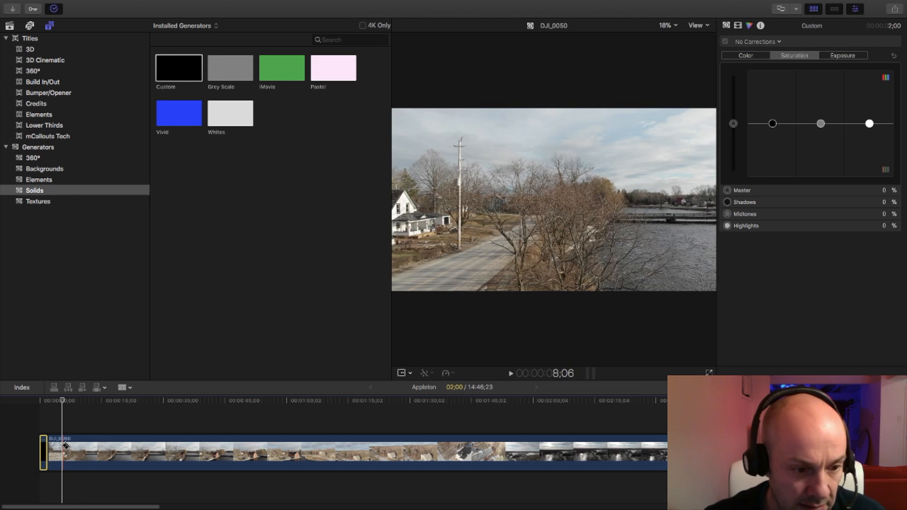
left_click(62, 446)
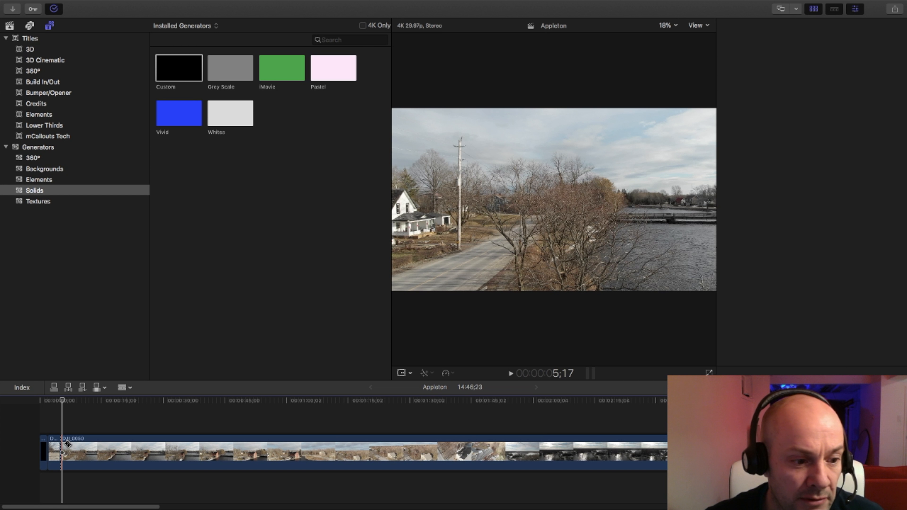
key("a")
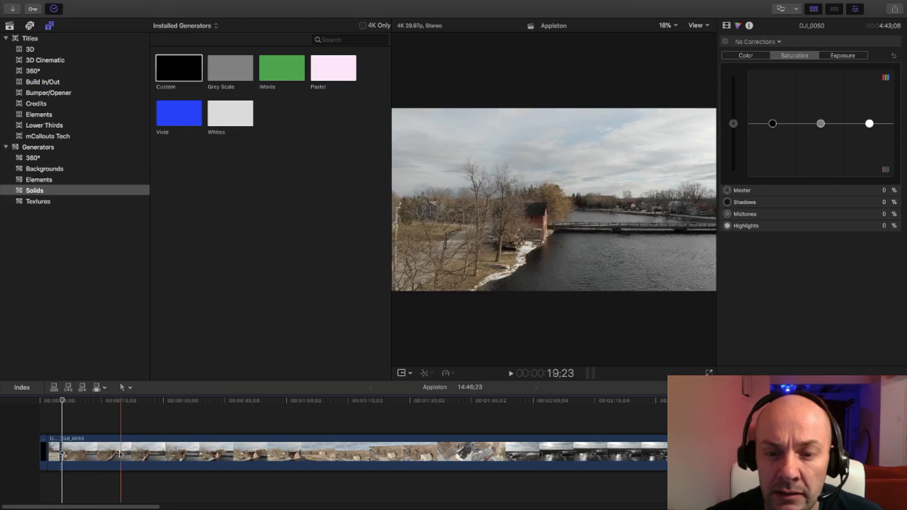
Trim the start of the long second DJI_0050 piece to a duration of 4:24;00 and play across the cut.
left_click_drag(65, 451, 125, 449)
key("space")
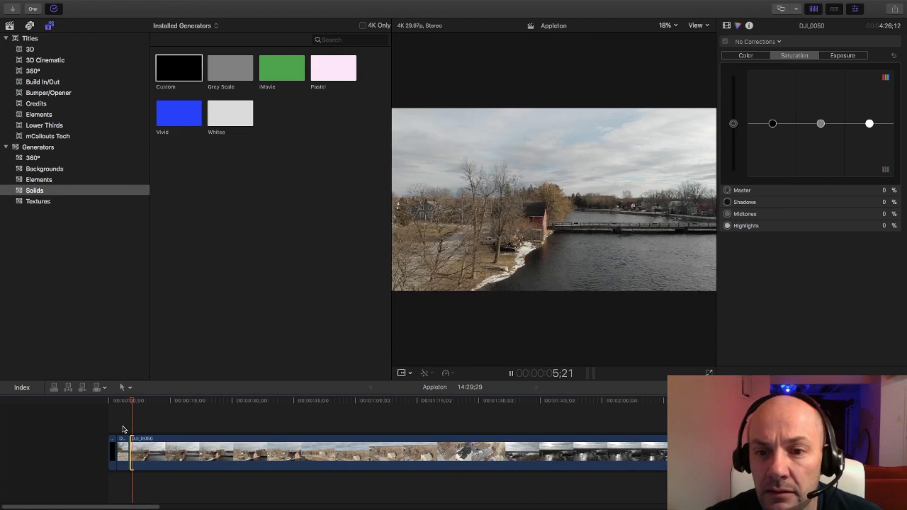
left_click_drag(135, 455, 141, 451)
key("space")
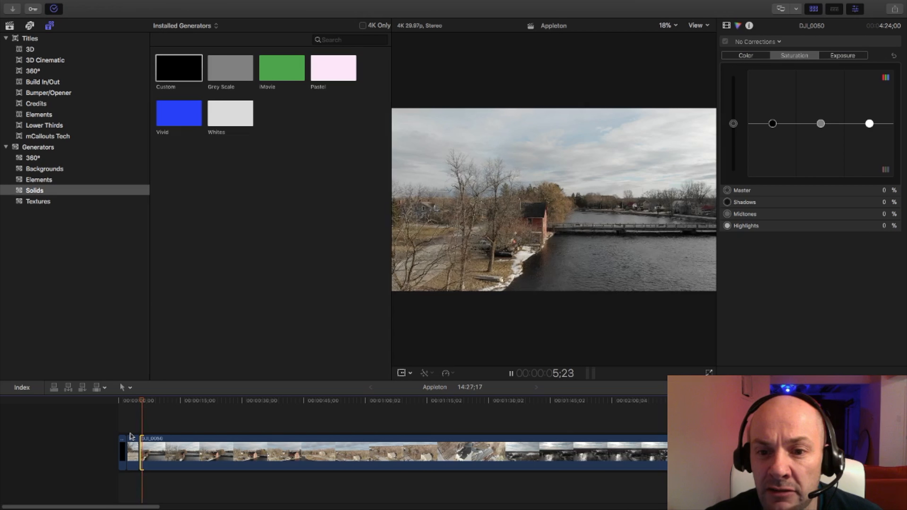
left_click(131, 429)
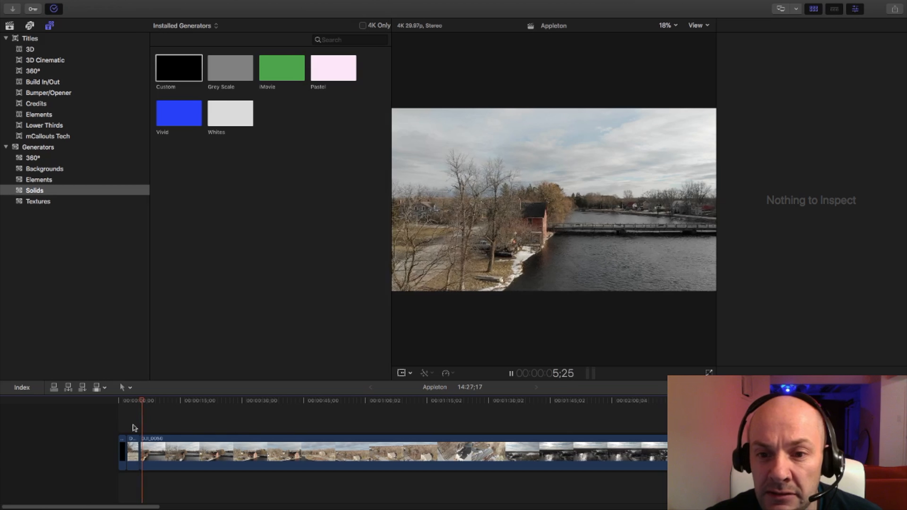
left_click(136, 426)
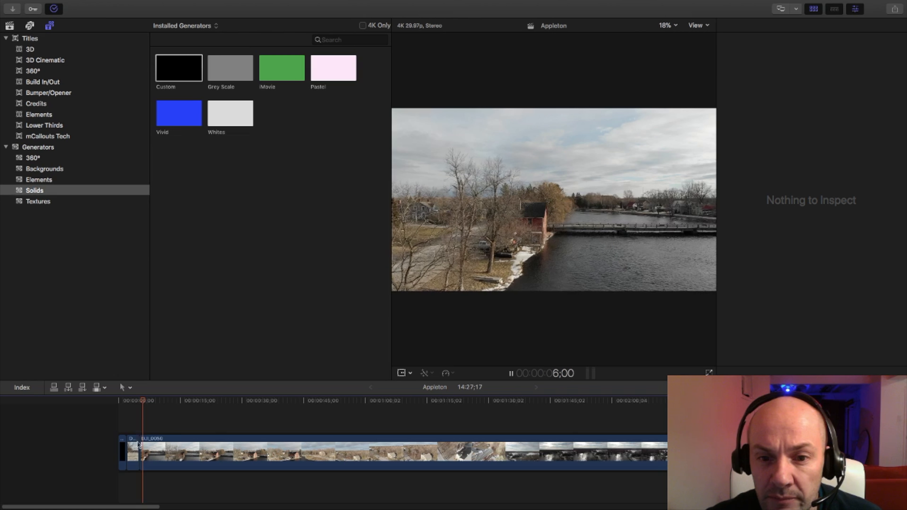
key("space")
Extend the end of the short first DJI_0050 piece to a duration of 4;20 and play back from there.
left_click(149, 452)
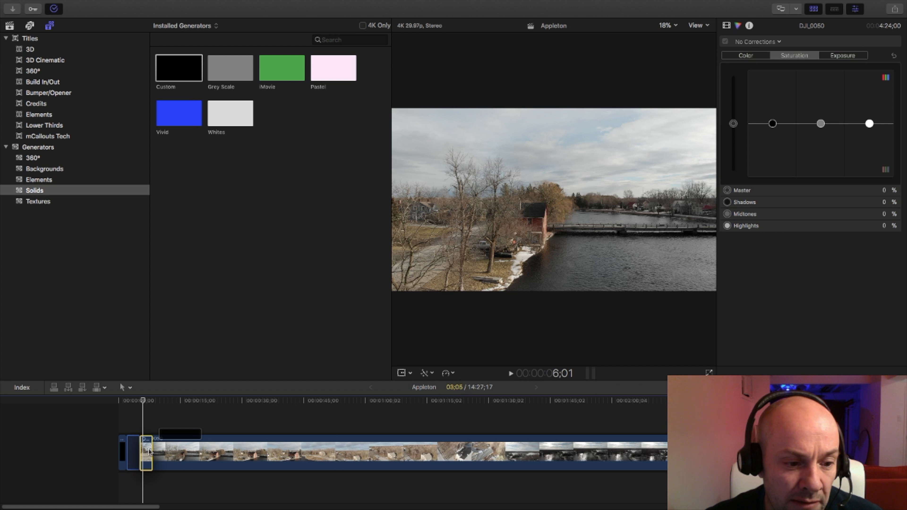
left_click_drag(142, 452, 149, 452)
left_click(148, 451)
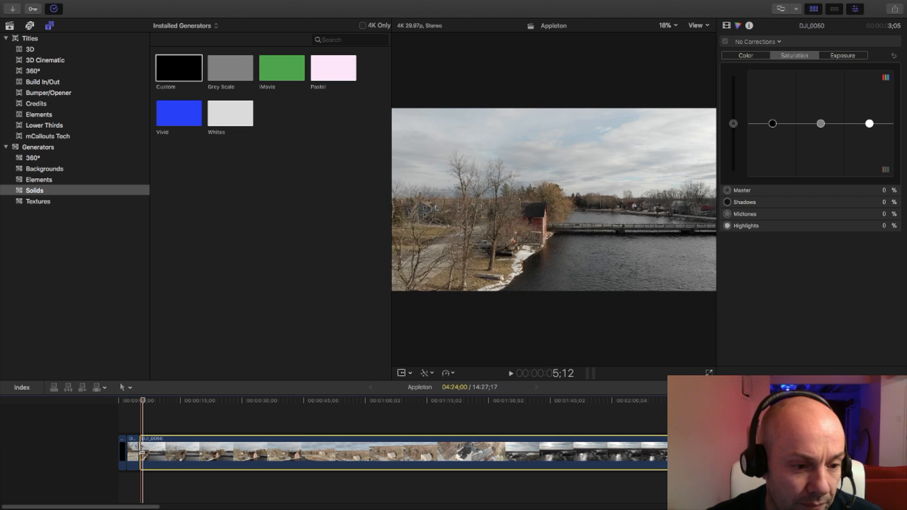
left_click(135, 448)
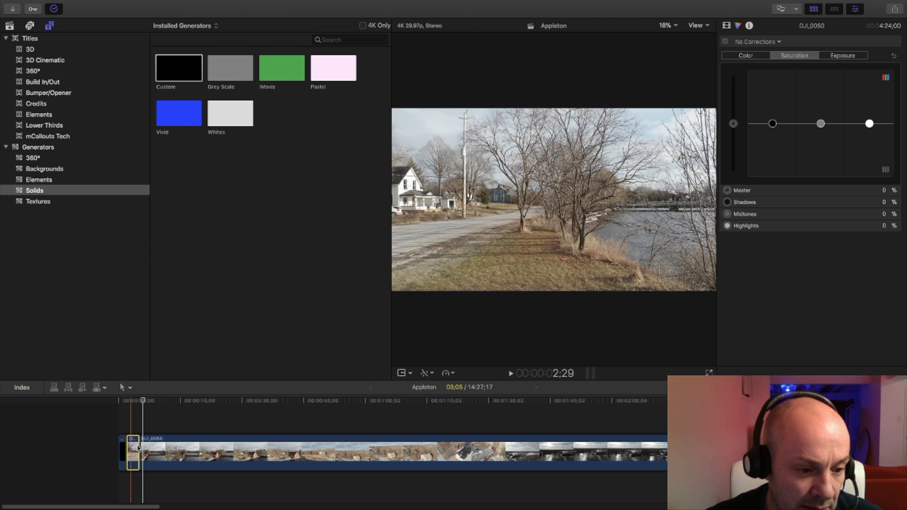
left_click_drag(139, 448, 145, 446)
key("space")
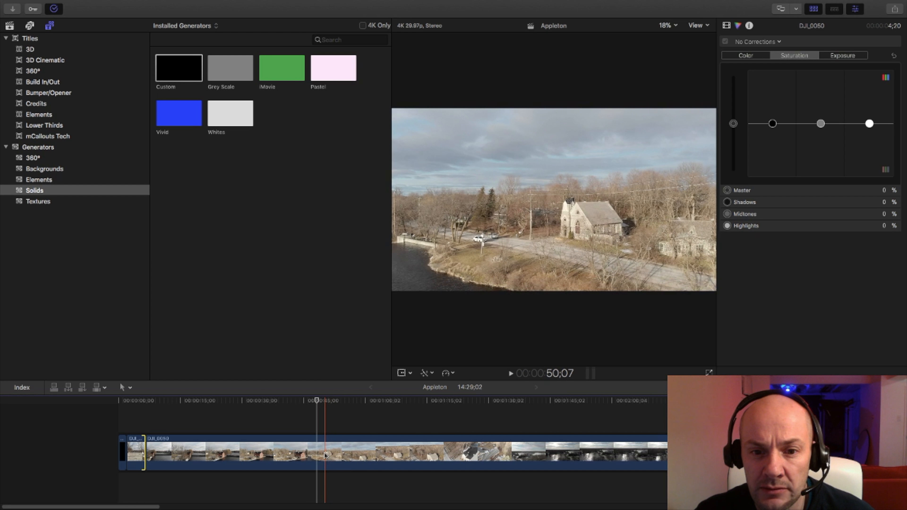
Split the long DJI_0050 piece with the Blade tool at about 50 seconds on the timeline, then return to the Select tool.
key("b")
left_click(325, 454)
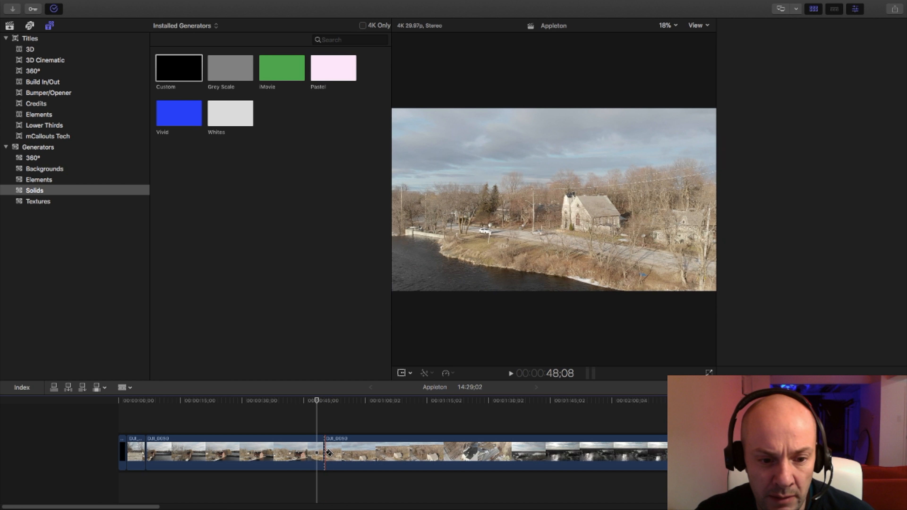
key("a")
left_click(327, 453)
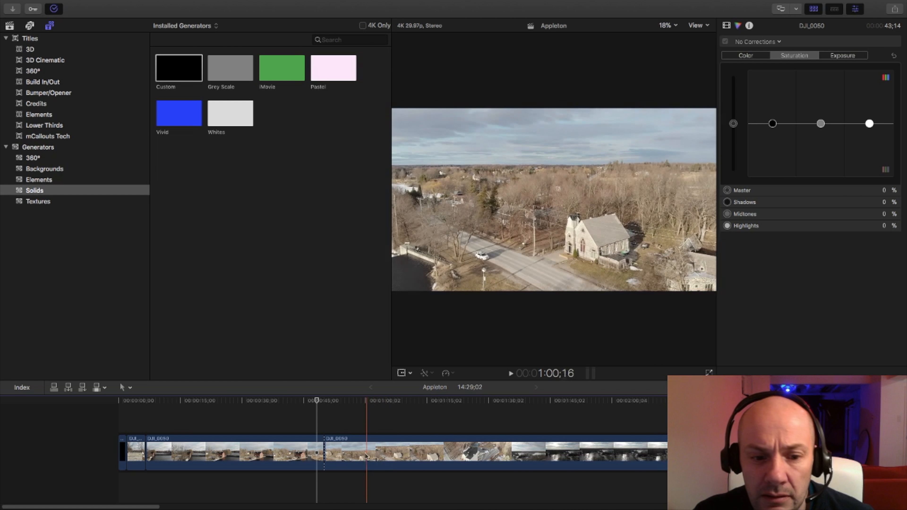
Trim the start of the DJI_0050 piece after the new cut to a duration of 3:28;08 and play through the cut.
left_click_drag(330, 451, 379, 454)
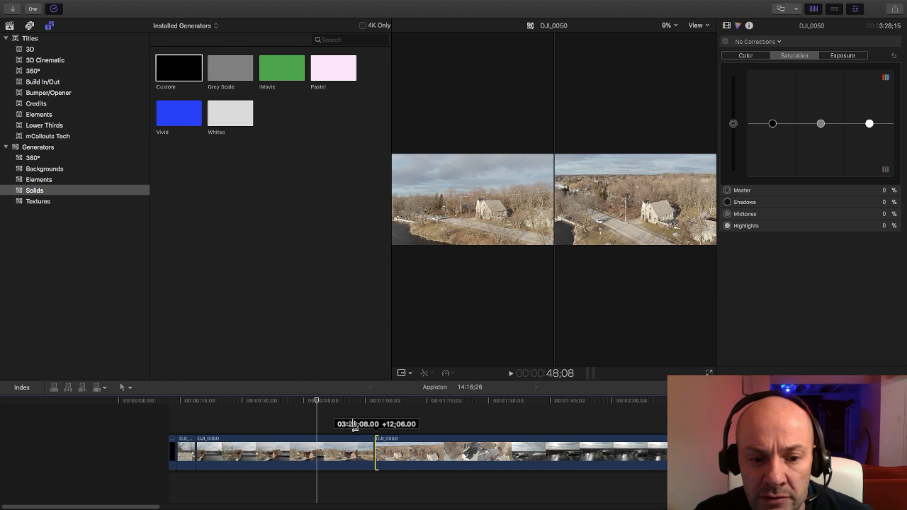
left_click_drag(356, 425, 354, 425)
key("space")
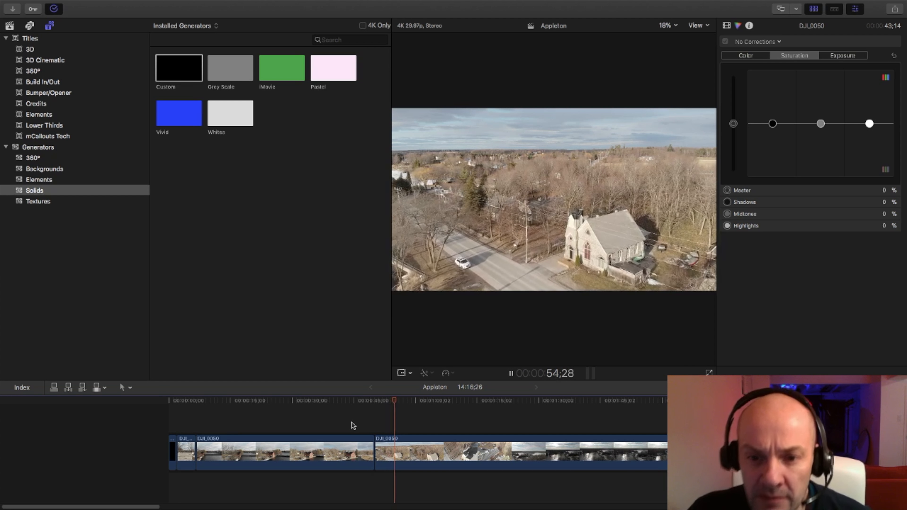
left_click_drag(89, 506, 136, 506)
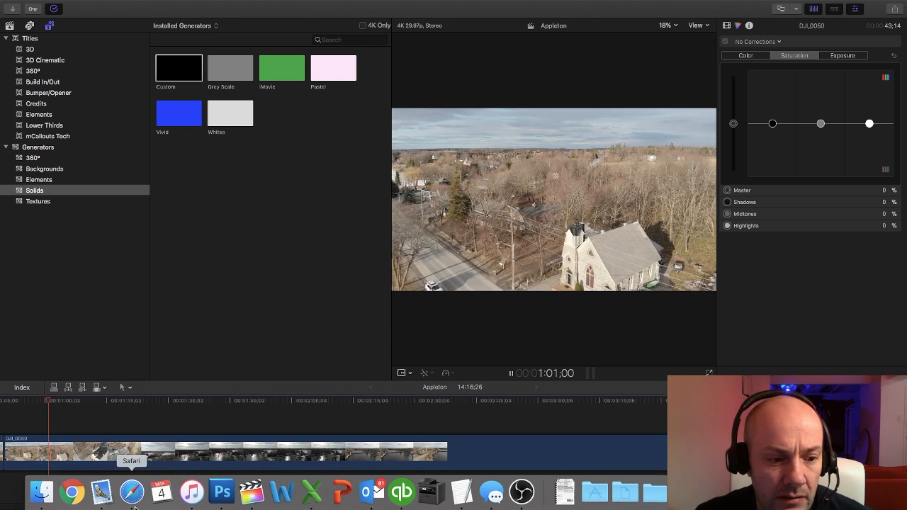
left_click_drag(142, 505, 127, 505)
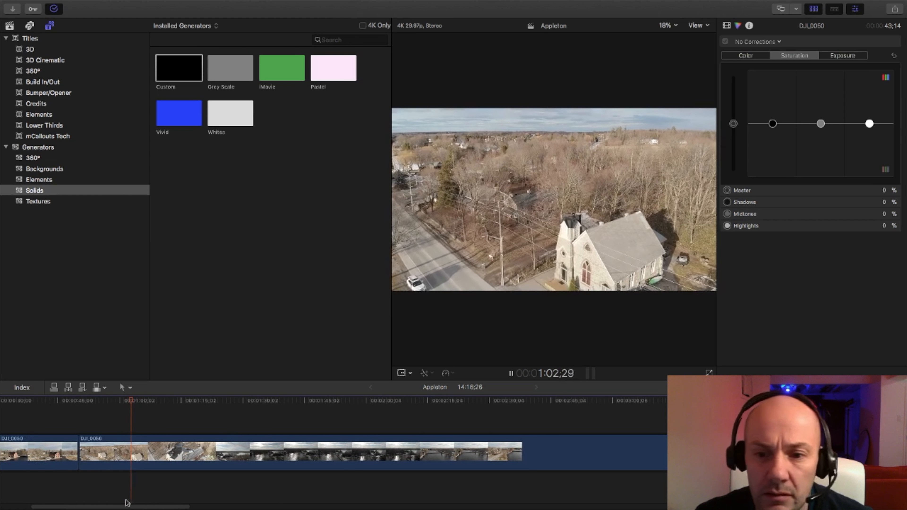
key("space")
Trim the start of the third DJI_0050 piece further, to a duration of 3:16;20, playing across the cut after each trim.
left_click_drag(89, 452, 119, 451)
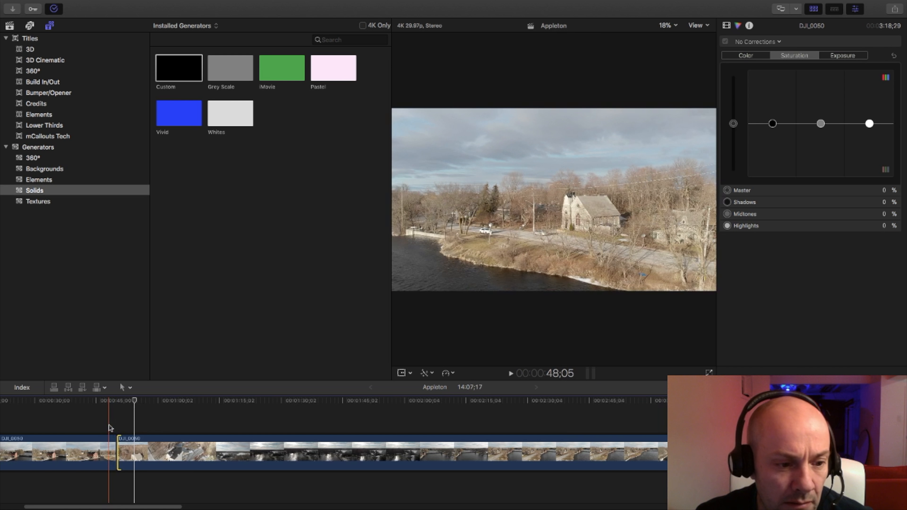
key("space")
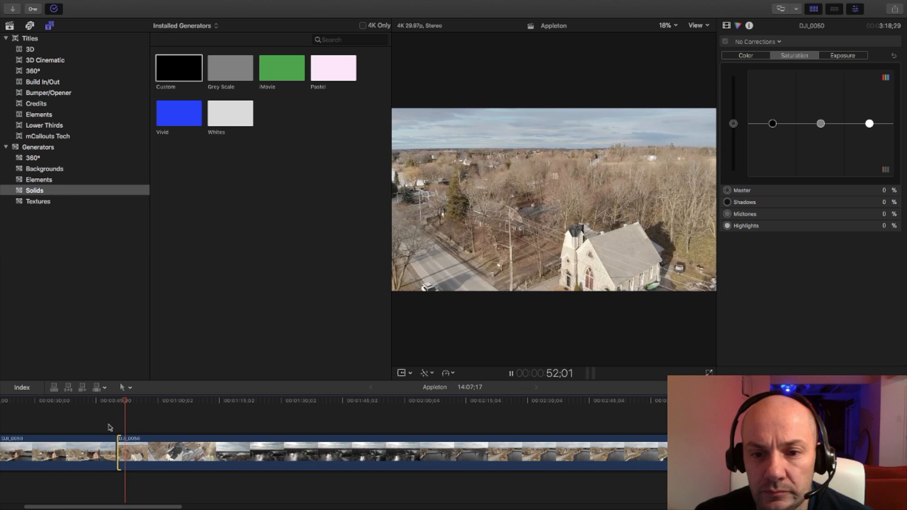
key("space")
left_click_drag(120, 445, 128, 445)
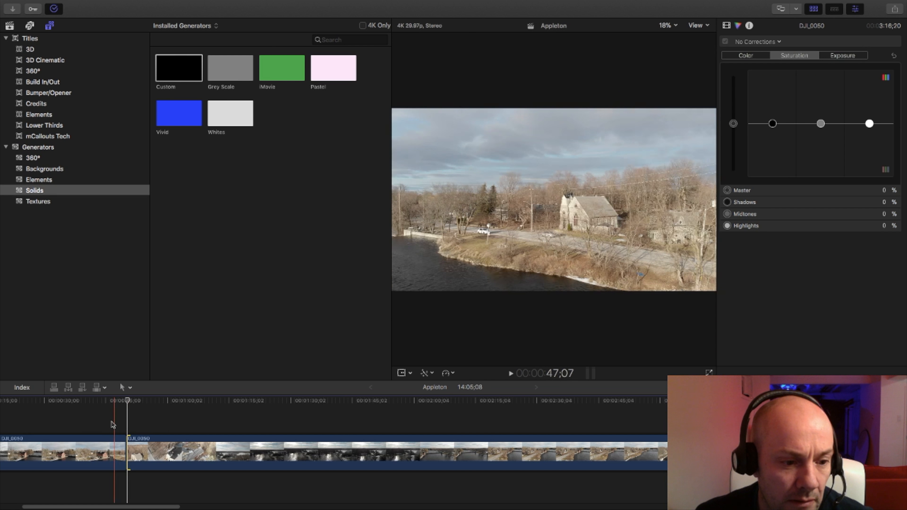
key("space")
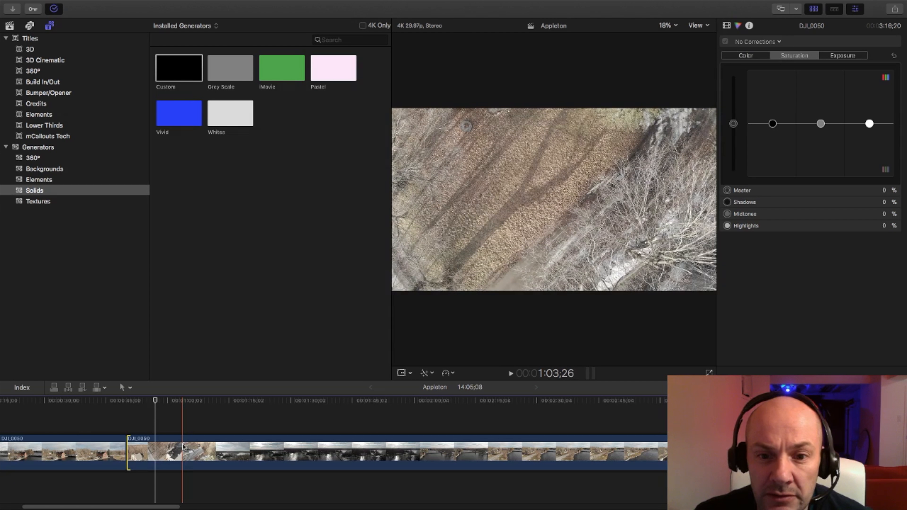
Split the third DJI_0050 piece with the Blade tool at about 1:03;26 on the timeline, then return to the Select tool.
key("b")
left_click(183, 447)
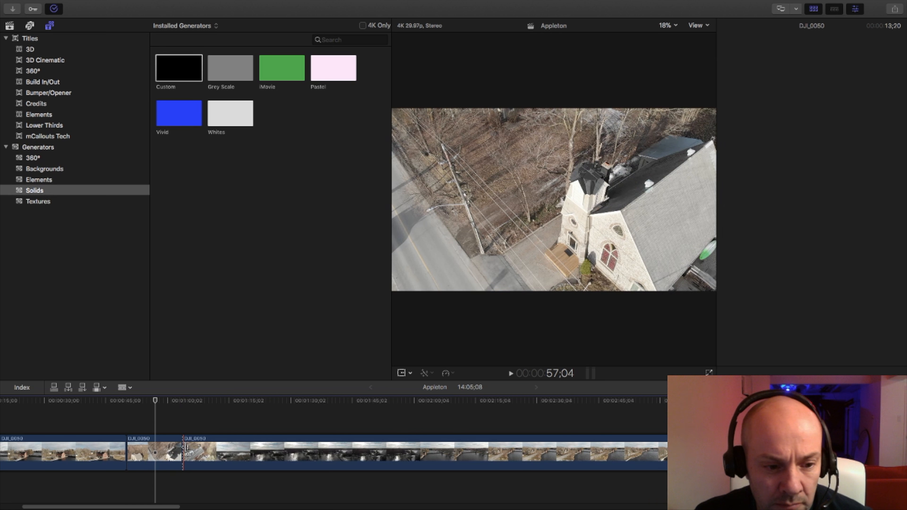
key("a")
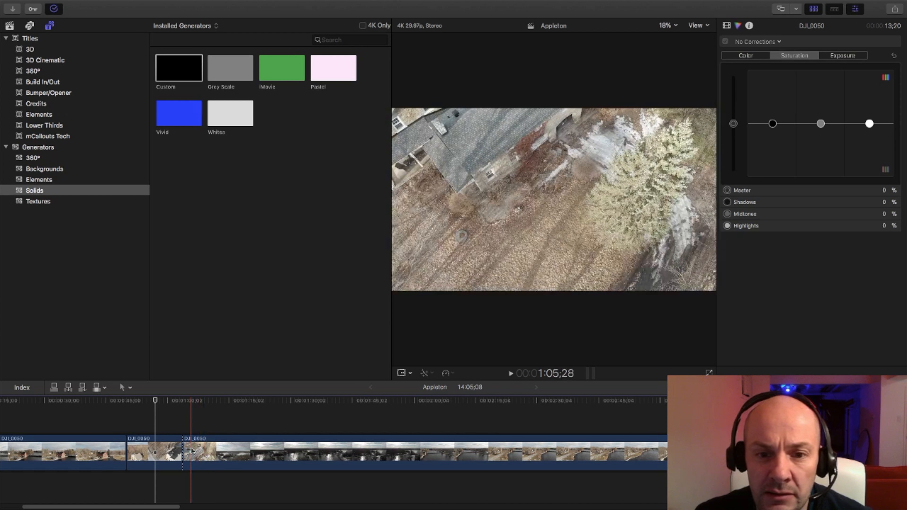
Trim the start of the remaining long DJI_0050 piece to a duration of 2:32;10 and play through the sunlit river shot.
left_click_drag(187, 454, 215, 452)
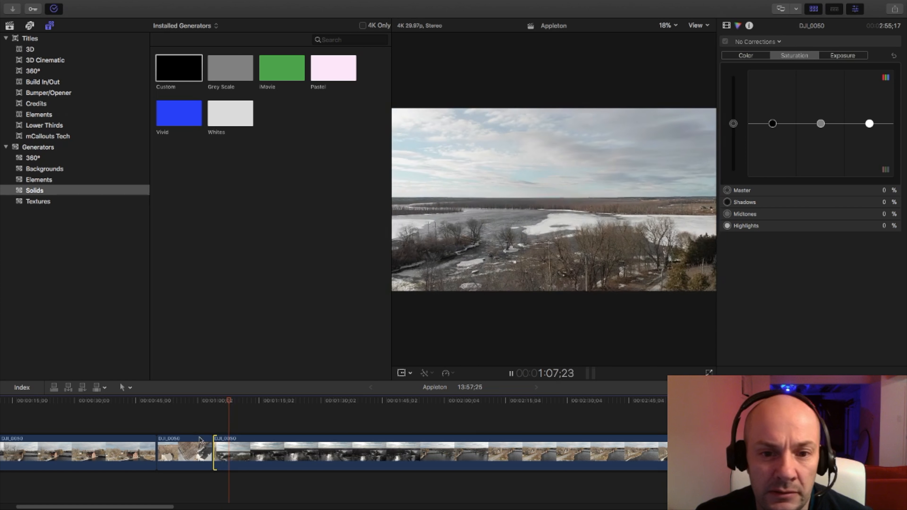
key("space")
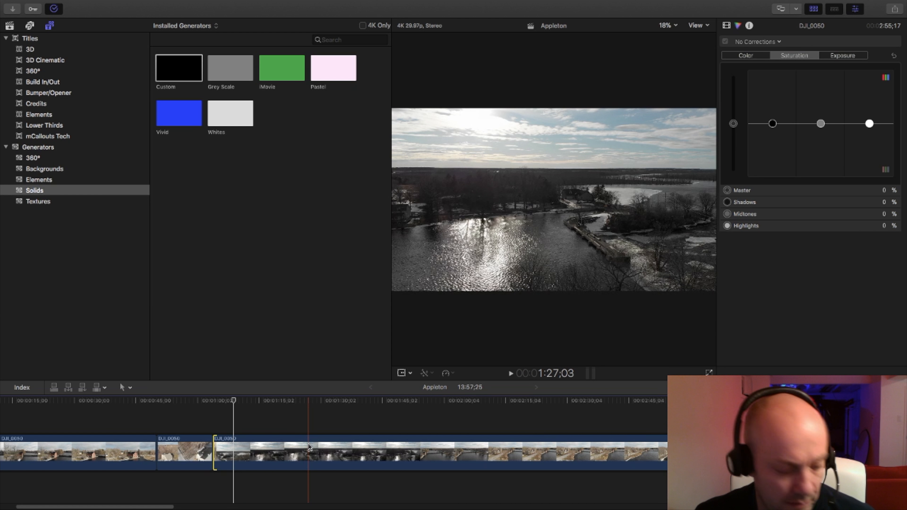
key("alt+[")
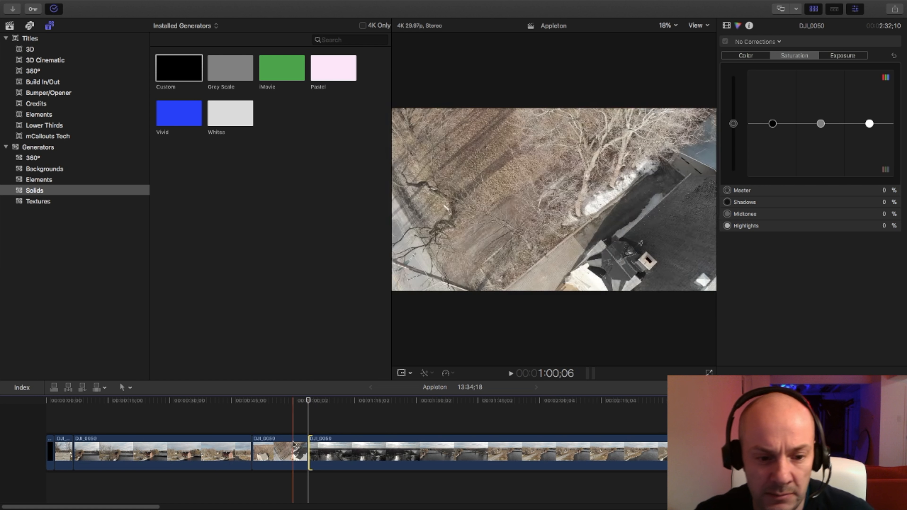
key("space")
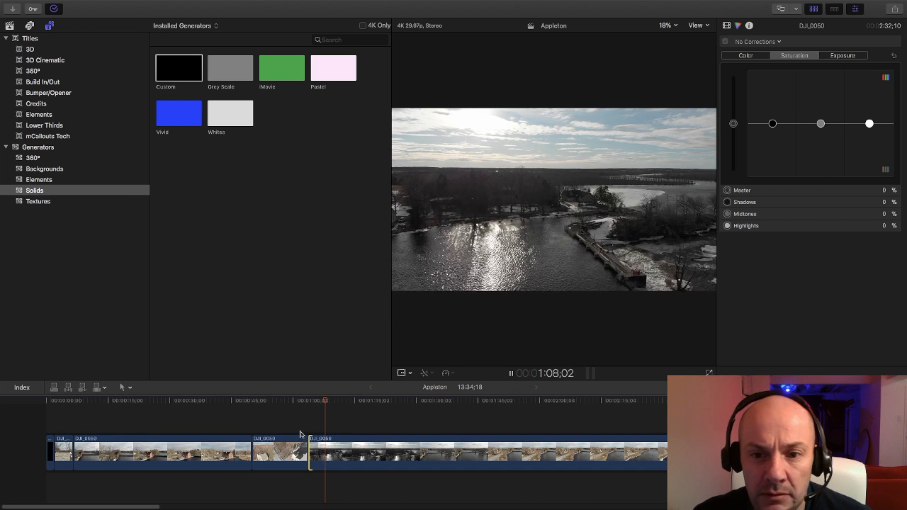
left_click_drag(155, 506, 163, 506)
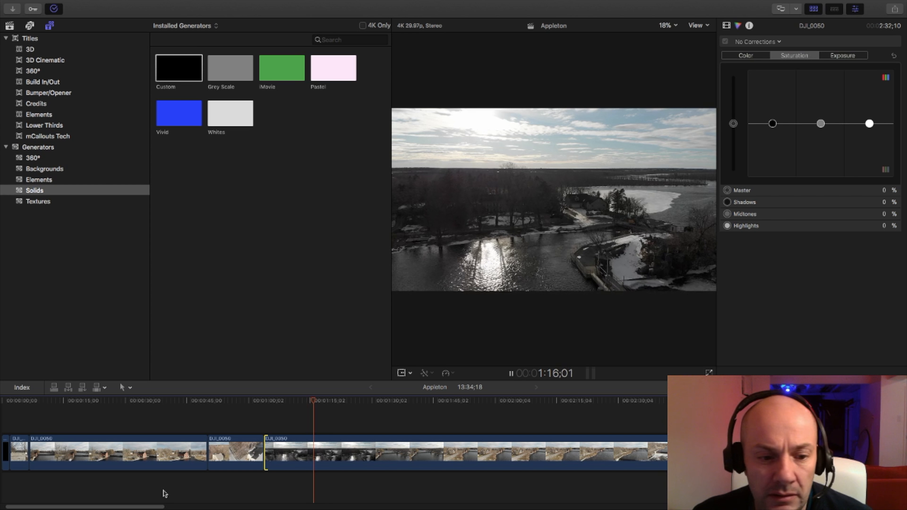
left_click_drag(162, 506, 165, 505)
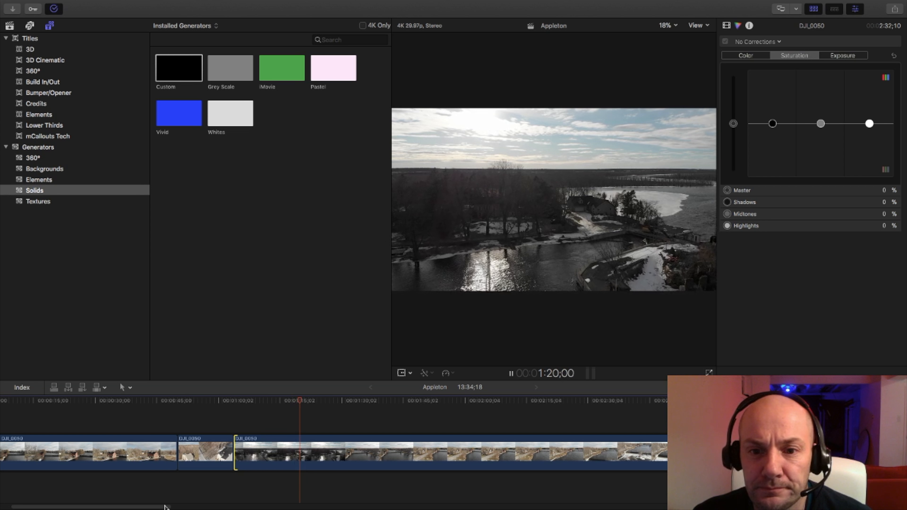
key("space")
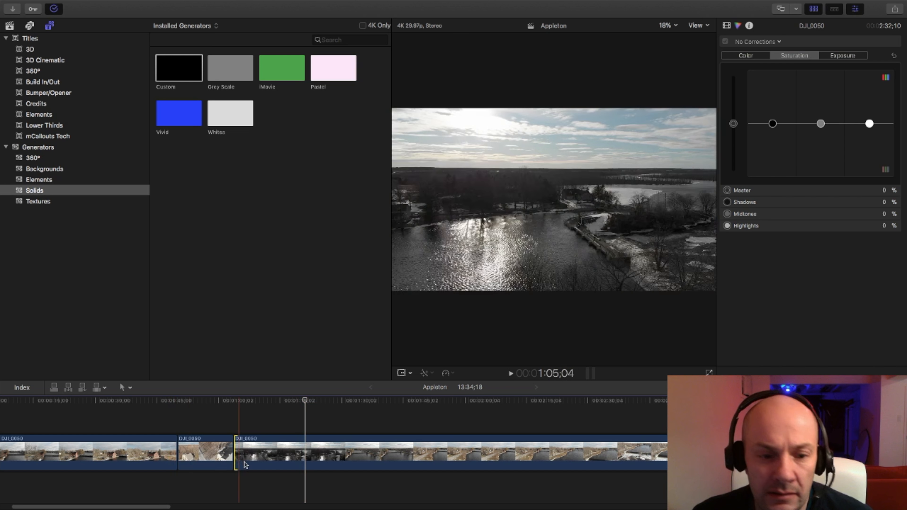
Split the sunlit river piece of DJI_0050 with the Blade tool at about 1:19 on the timeline, then return to the Select tool.
key("b")
left_click(297, 451)
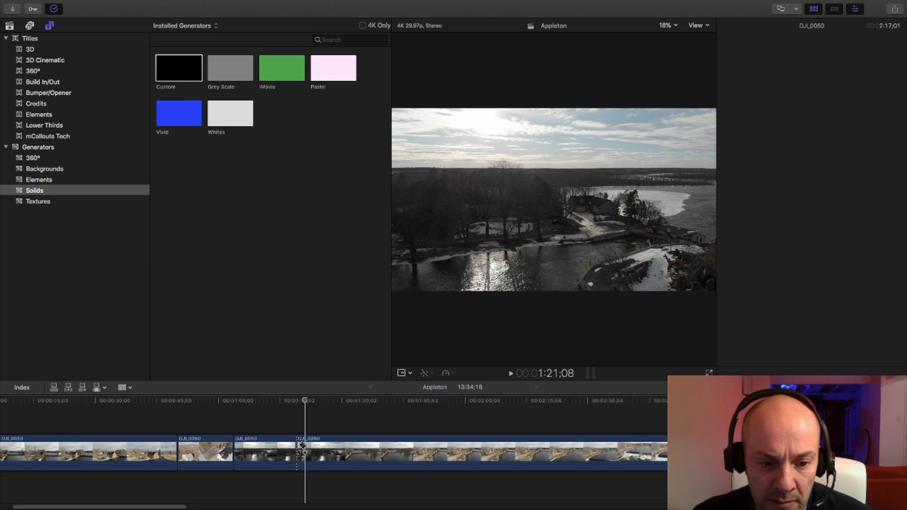
key("a")
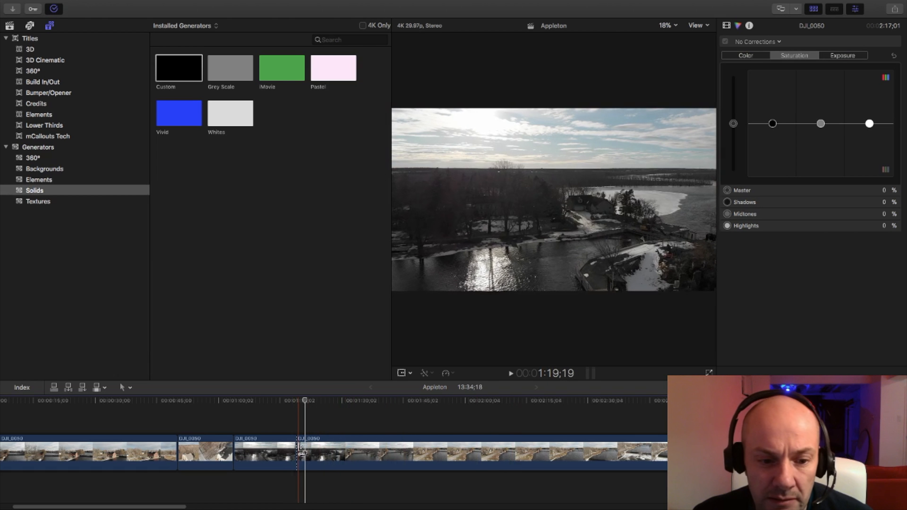
Trim the start of the last DJI_0050 piece to a duration of 1:17;12, then play and skim through the rest of it.
left_click_drag(298, 452, 544, 449)
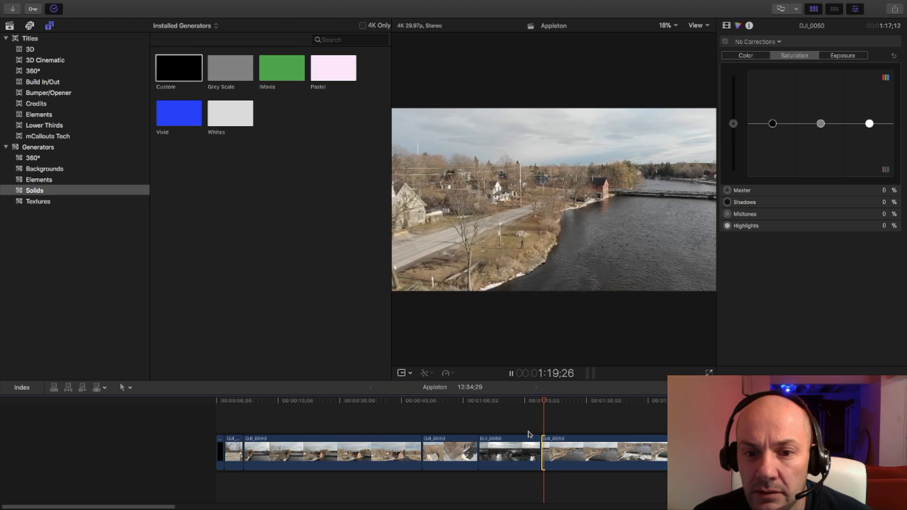
left_click_drag(168, 506, 227, 507)
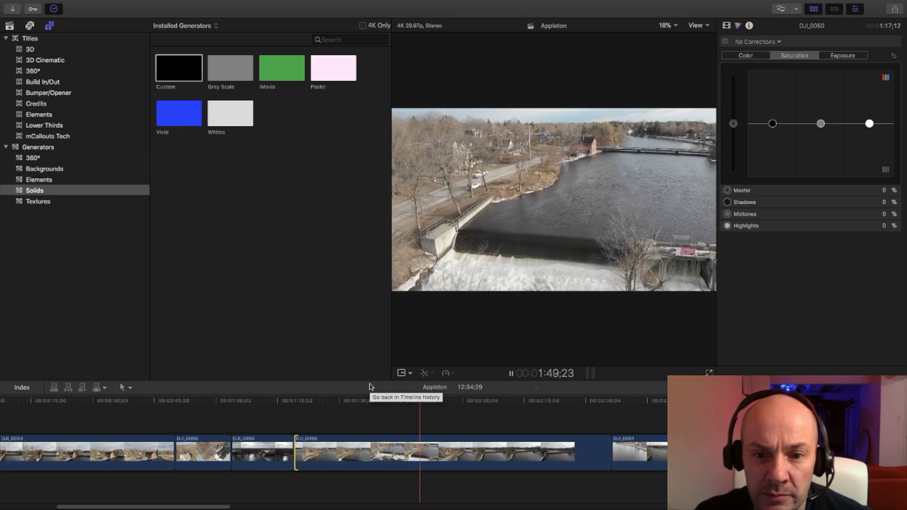
key("space")
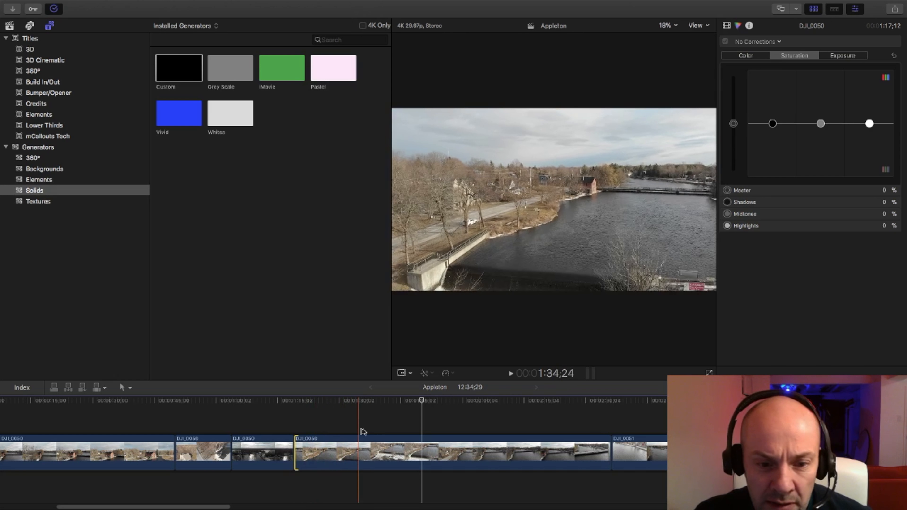
left_click_drag(422, 400, 487, 402)
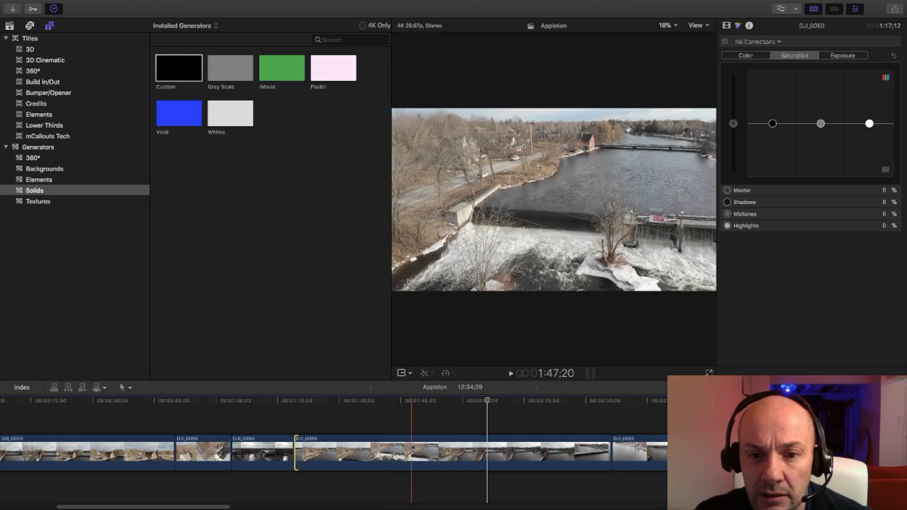
Split the last DJI_0050 piece with the Blade tool at about 1:47;00 on the timeline, then return to the Select tool.
key("b")
left_click(408, 448)
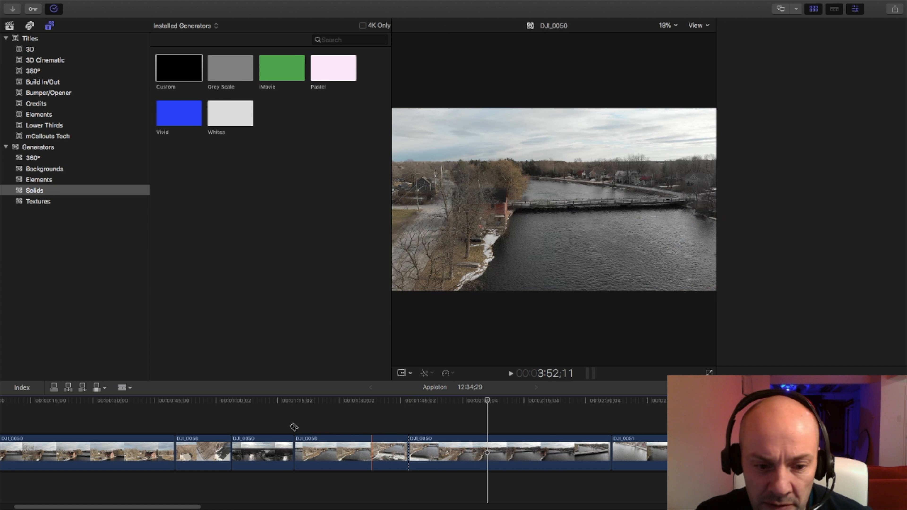
key("a")
Play the start of the DJI_0050 piece before the new cut and trim its start to a duration of 24;22.
key("space")
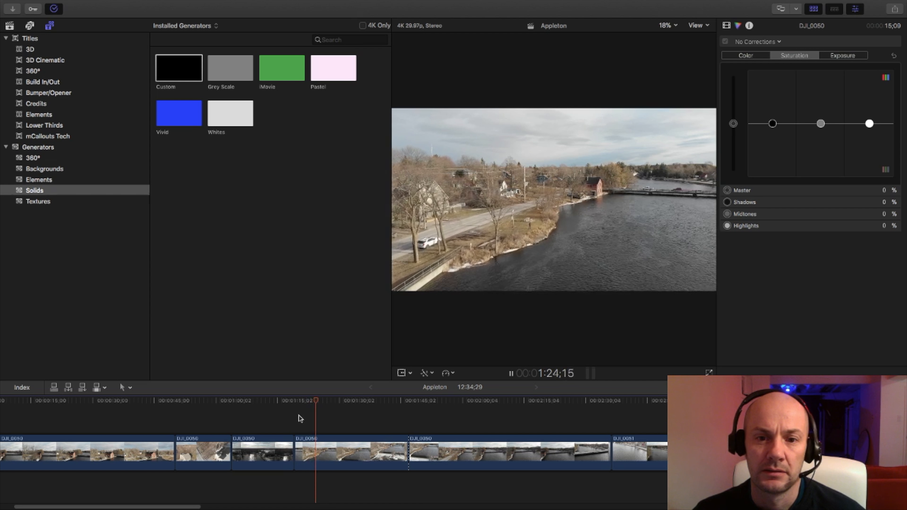
key("space")
key("space")
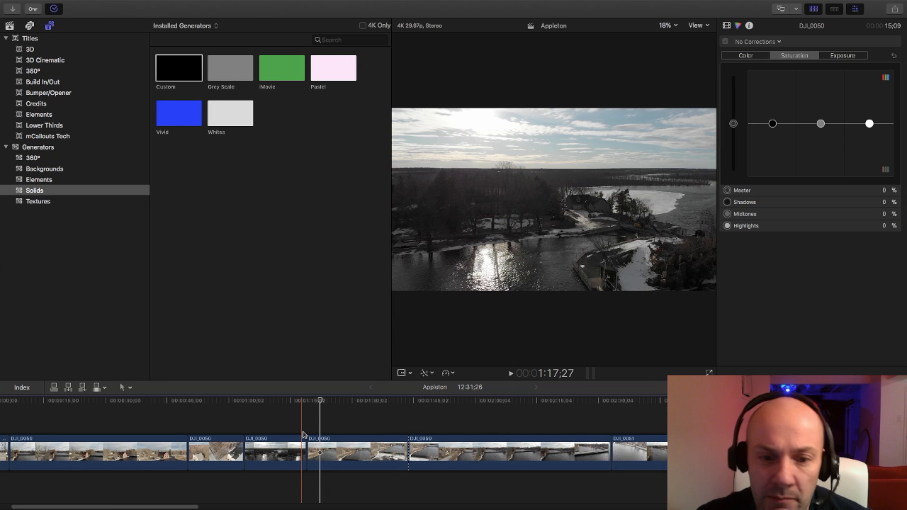
Undo the accidental trim of the sunlit river piece, trim the start of the following DJI_0050 piece to 21;12, and play across the cut.
key("alt+bracketleft")
key("super+z")
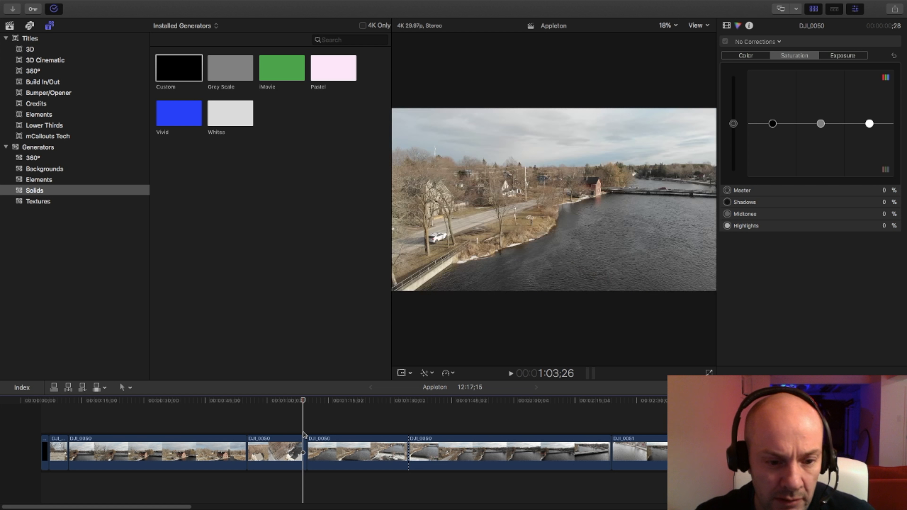
left_click(380, 442)
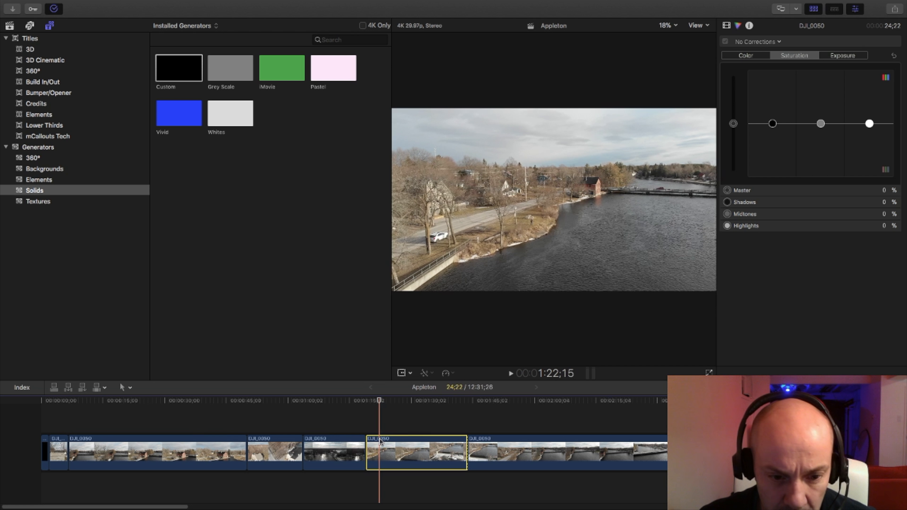
key("alt+bracketleft")
key("space")
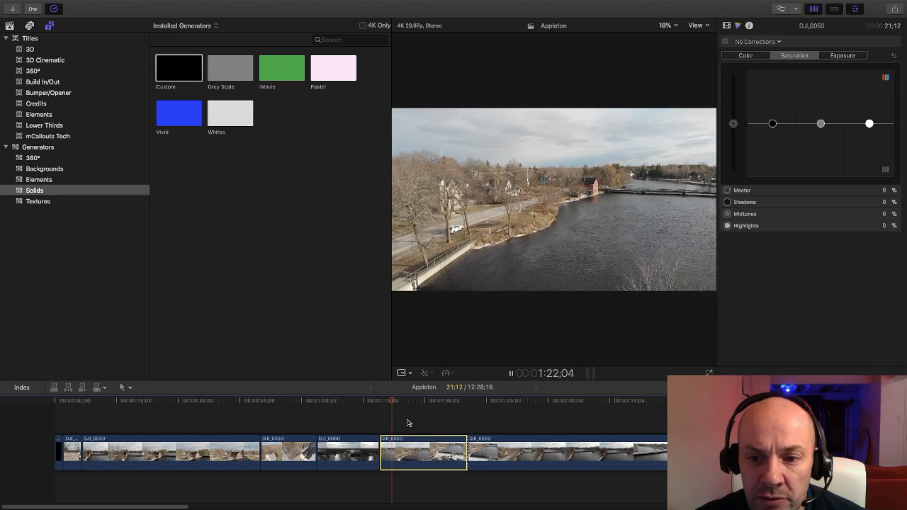
Play across the cut, split the last DJI_0050 piece at about 2:13 on the timeline, and delete the part before the new cut.
left_click_drag(172, 506, 207, 507)
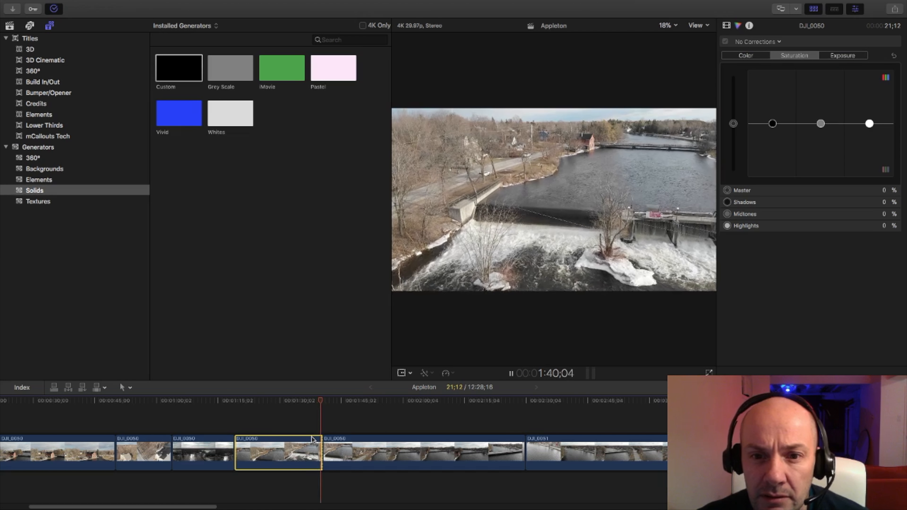
key("space")
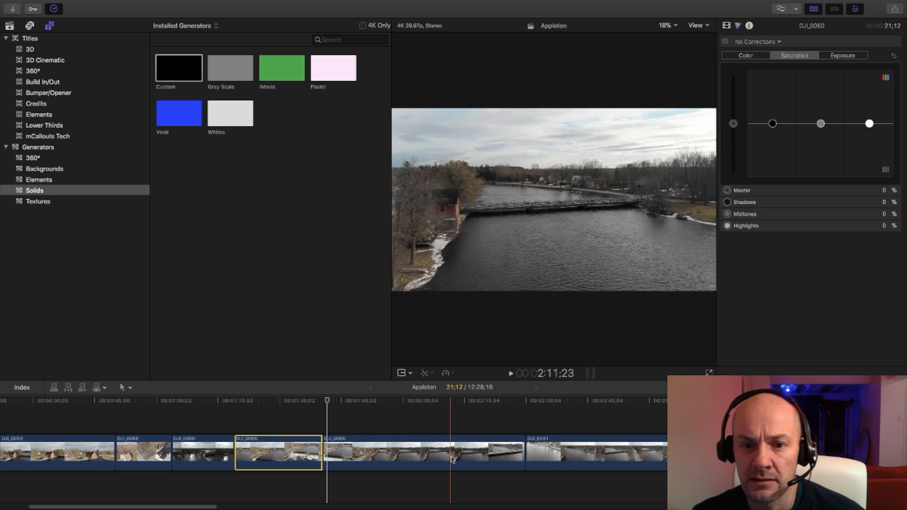
key("b")
left_click(459, 456)
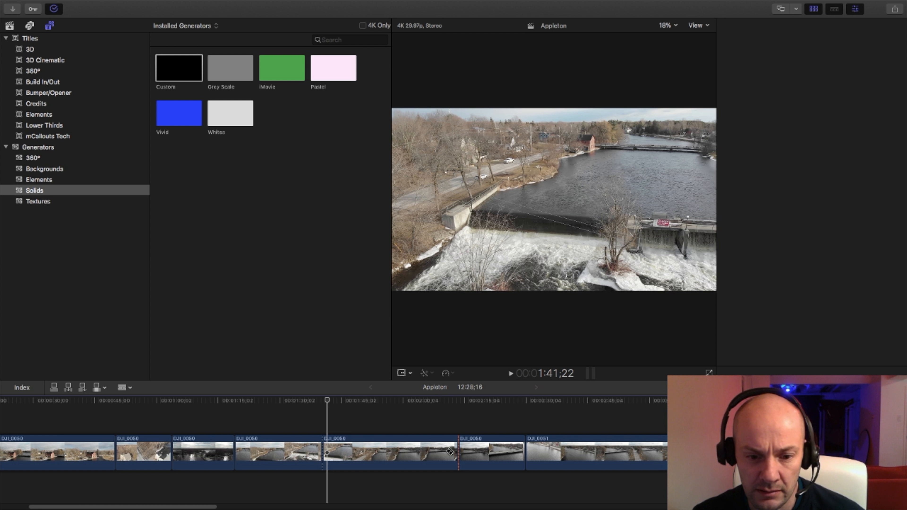
key("a")
left_click(447, 453)
key("Delete")
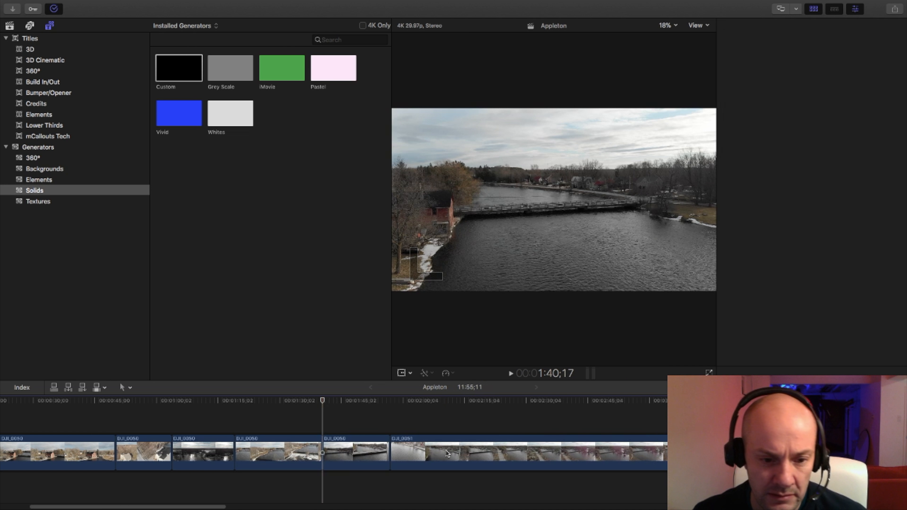
Play across the new cut, trim the start of the last DJI_0050 piece to a duration of 13;02, and play it.
left_click(291, 401)
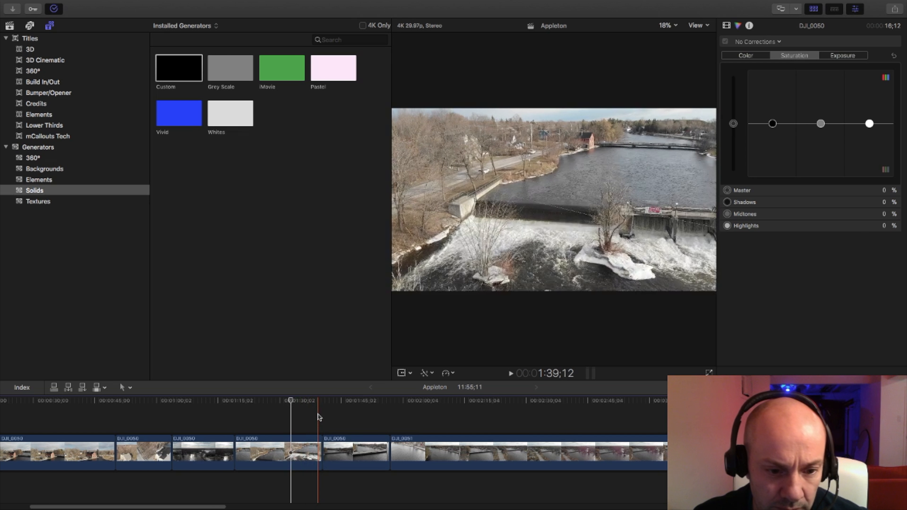
key("space")
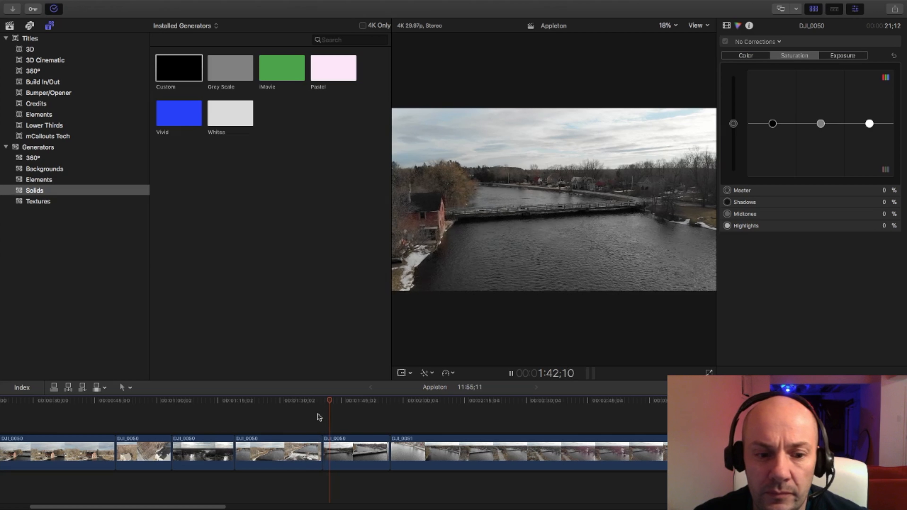
key("space")
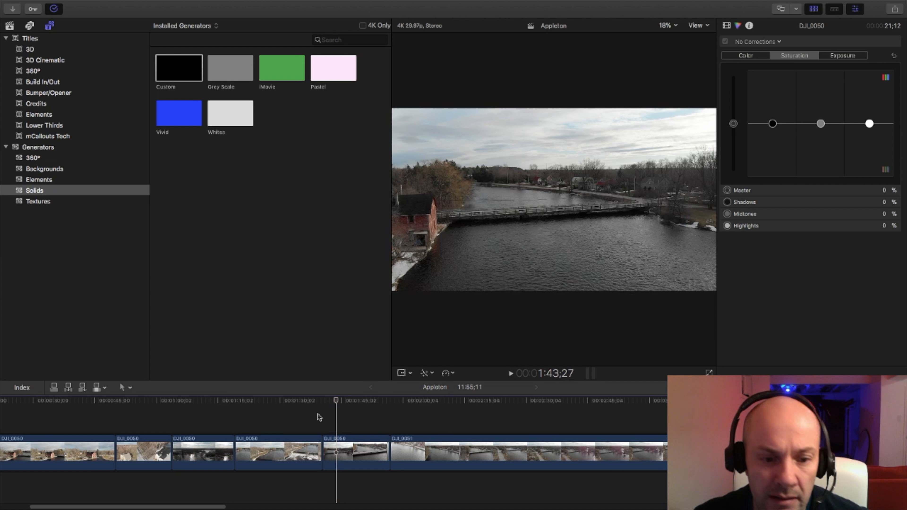
key("alt+bracketleft")
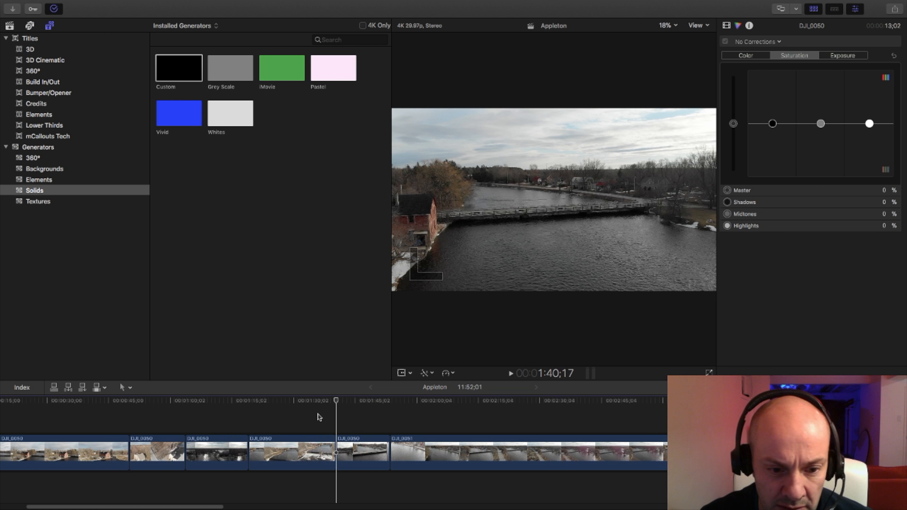
key("space")
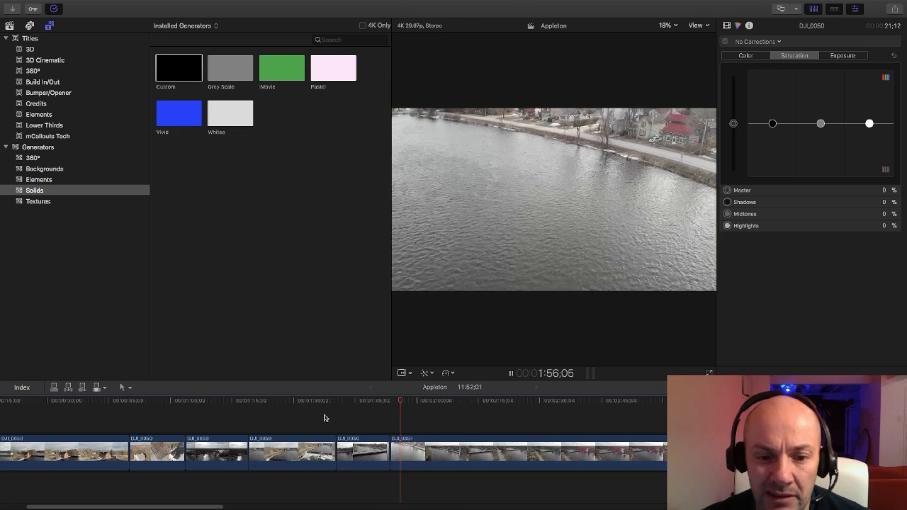
Trim the end of the last DJI_0050 piece at 1:52;05 to a duration of 11;18 and play into DJI_0051.
left_click(336, 416)
key("space")
left_click_drag(404, 400, 385, 409)
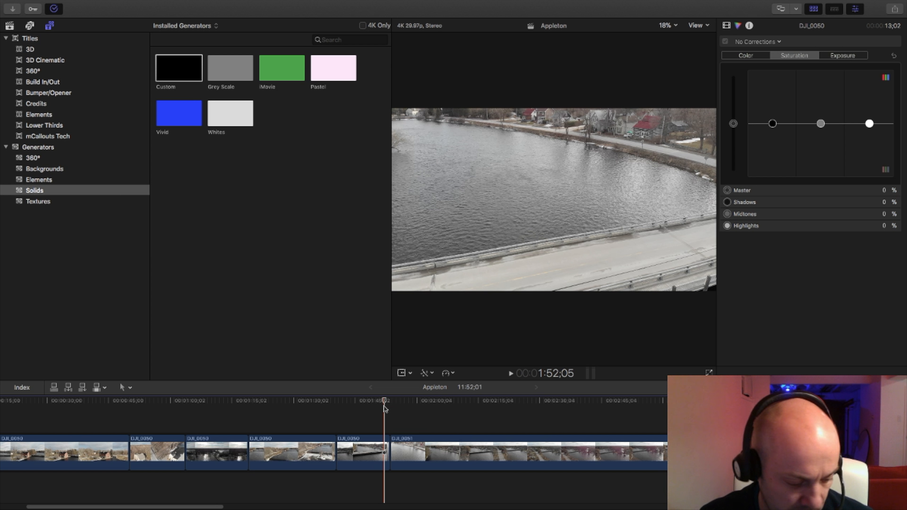
key("alt+bracketright")
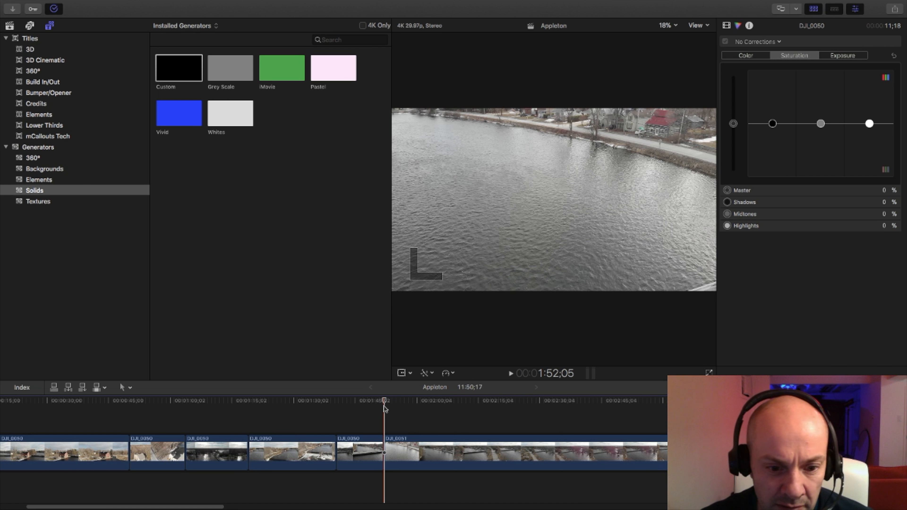
key("space")
left_click(389, 417)
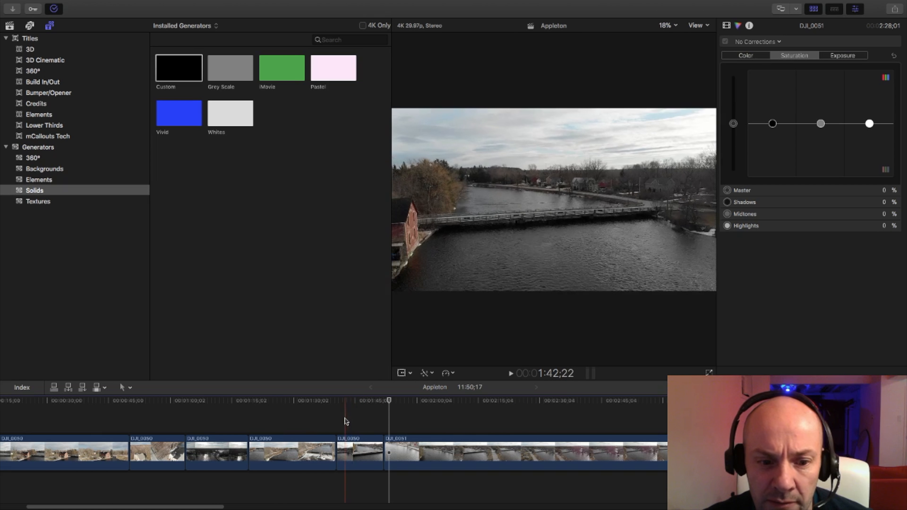
Delete the last DJI_0050 piece and trim the start of DJI_0051 to a duration of 2:14;25.
left_click(361, 449)
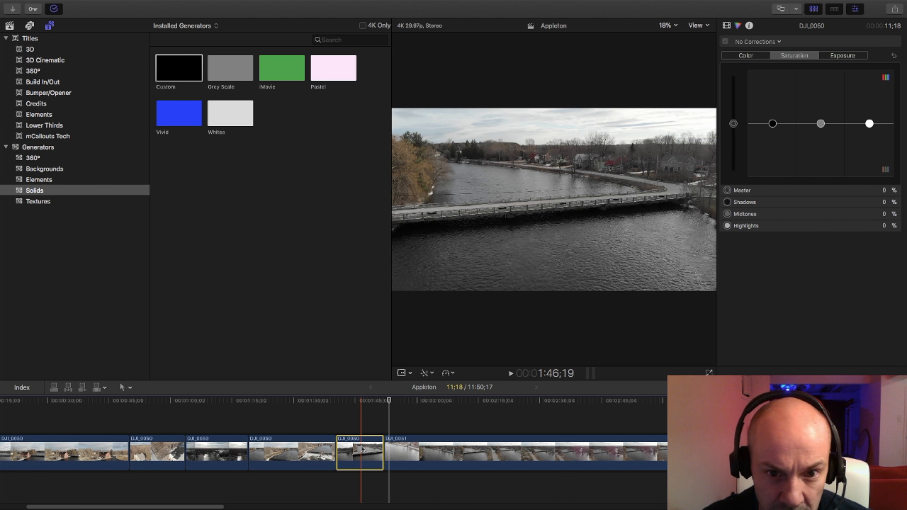
key("Delete")
left_click(359, 450)
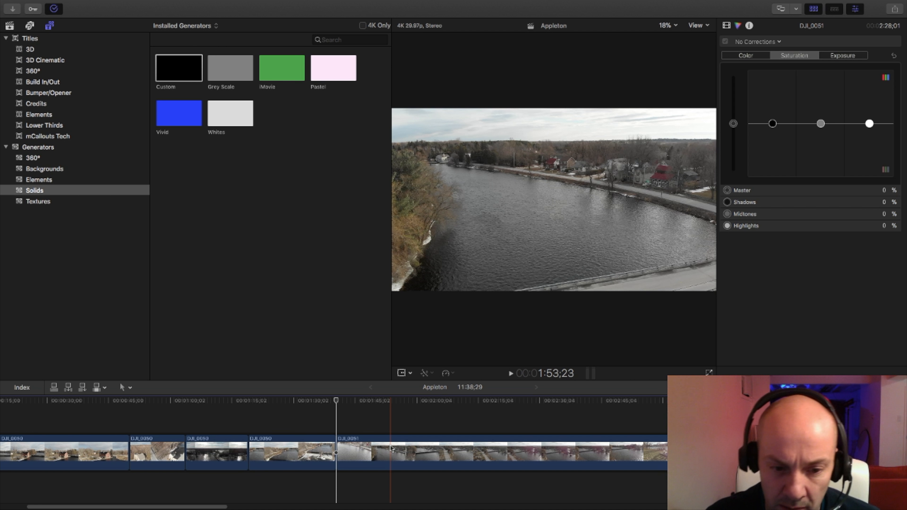
scroll(391, 448, "left", 3)
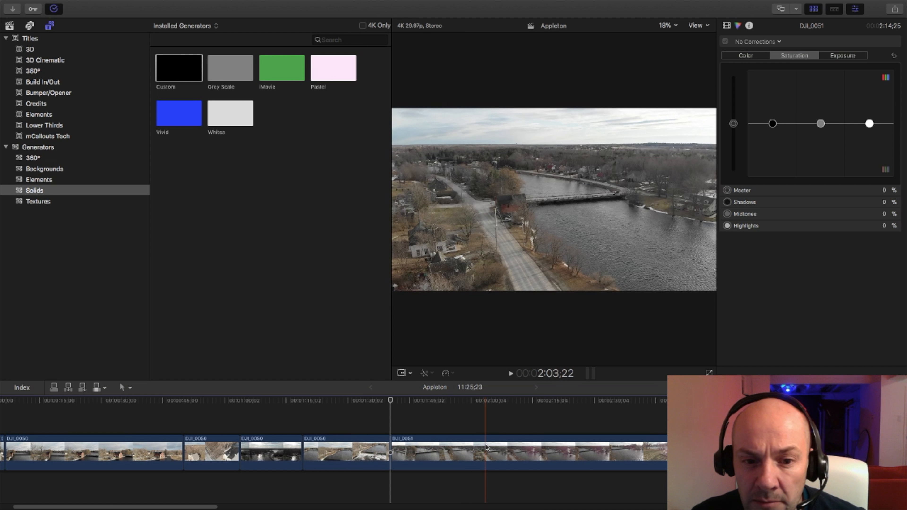
Split DJI_0051 at 2:03;22 on the timeline and reverse the playback of the piece before the cut.
key("super+b")
left_click(469, 446)
left_click(452, 376)
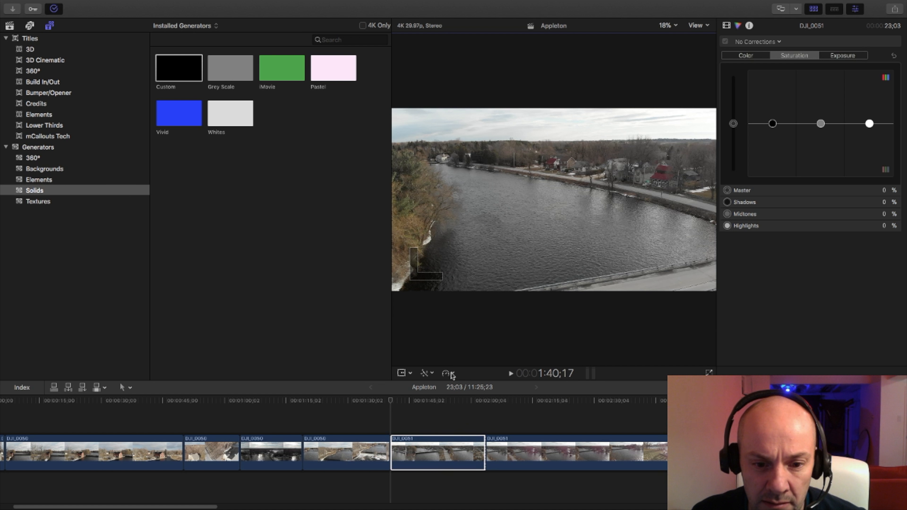
left_click(451, 373)
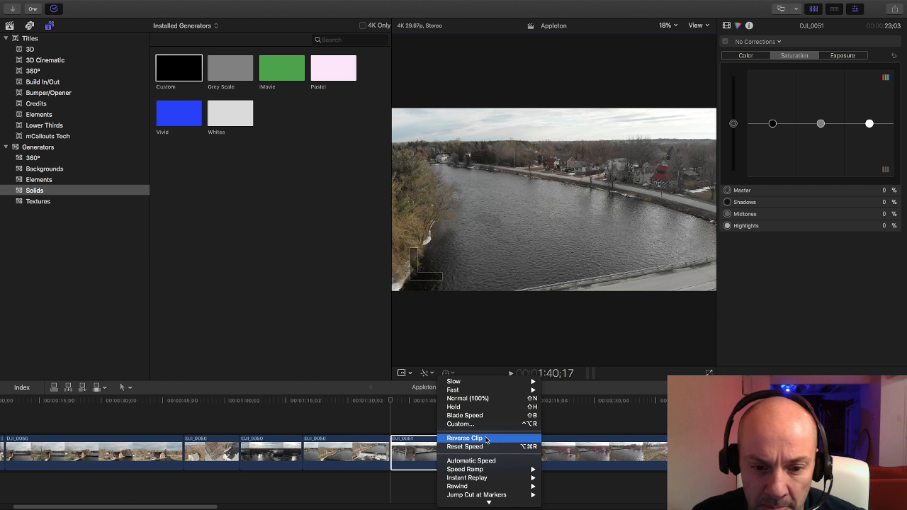
left_click(464, 438)
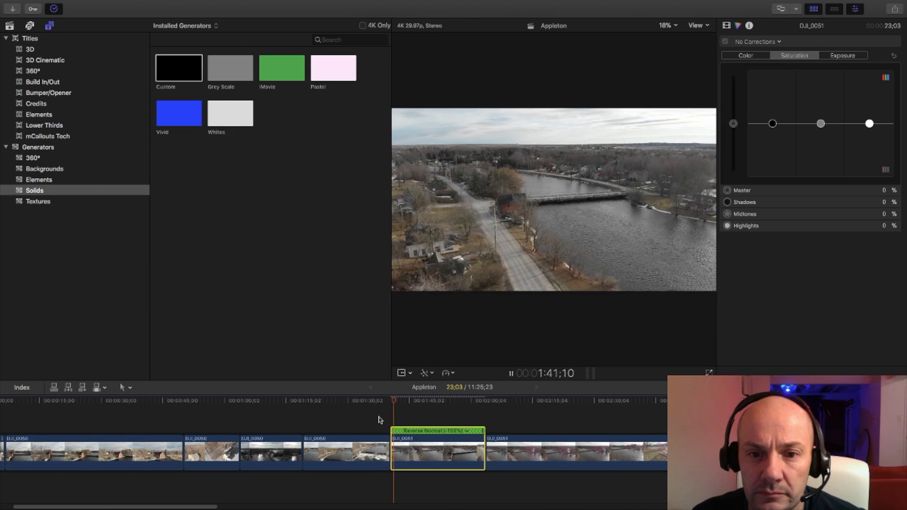
Trim the start of the reversed DJI_0051 piece to a duration of 21;05 and play it through into the following piece.
key("space")
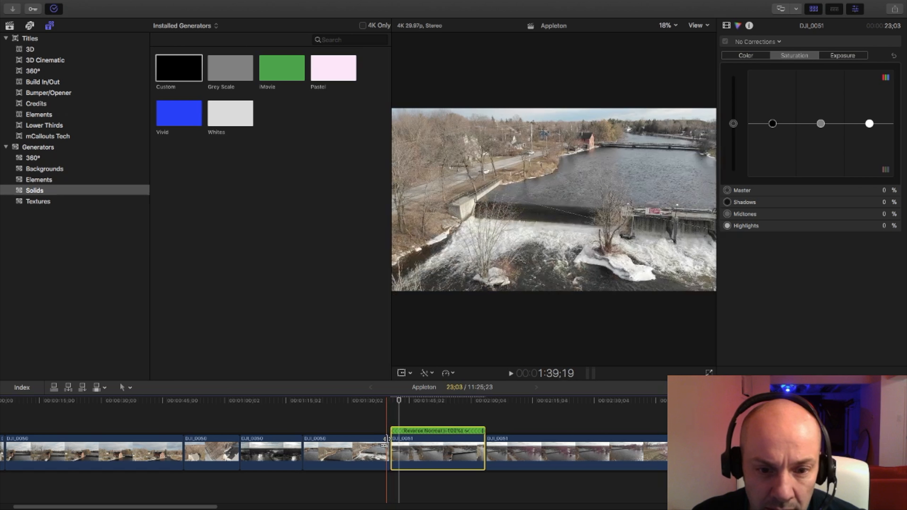
key("space")
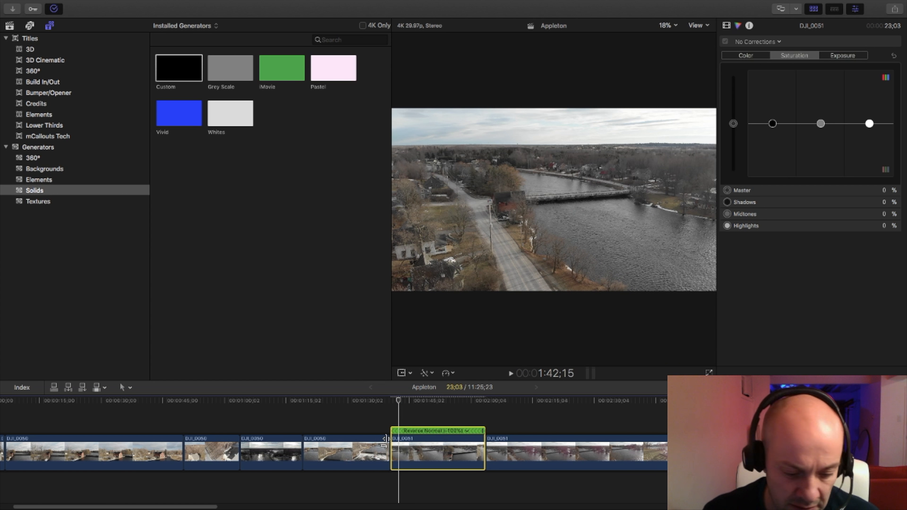
left_click_drag(385, 439, 387, 442)
key("space")
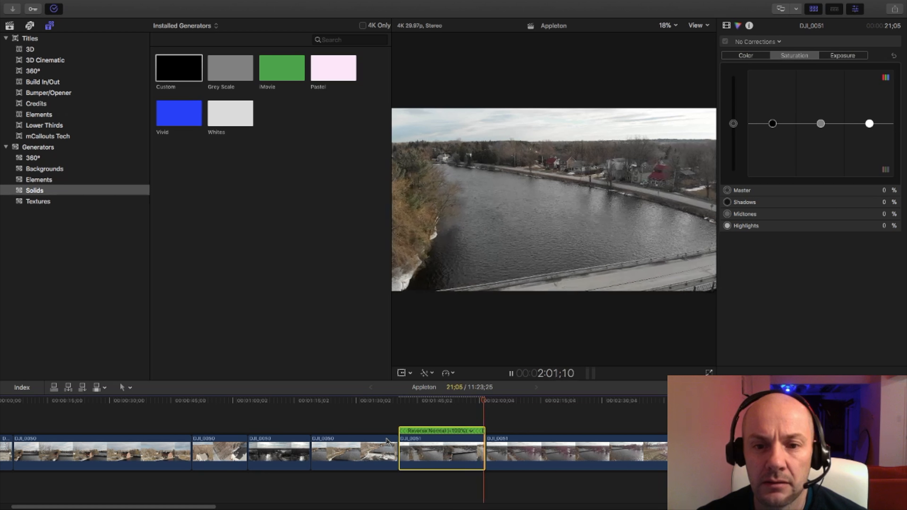
key("space")
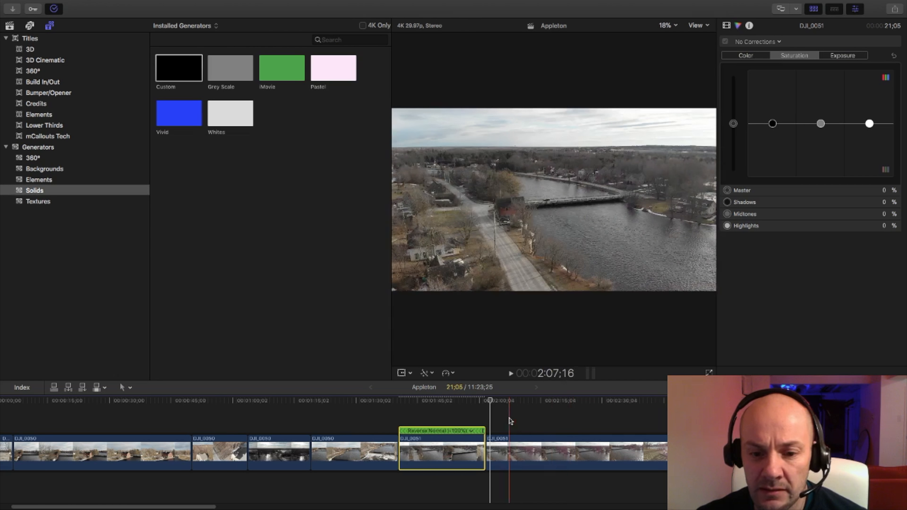
Split the remaining DJI_0051 footage at 3:22;03, where the church is shown, and delete the part between the reversed piece and the cut.
key("b")
left_click(633, 428)
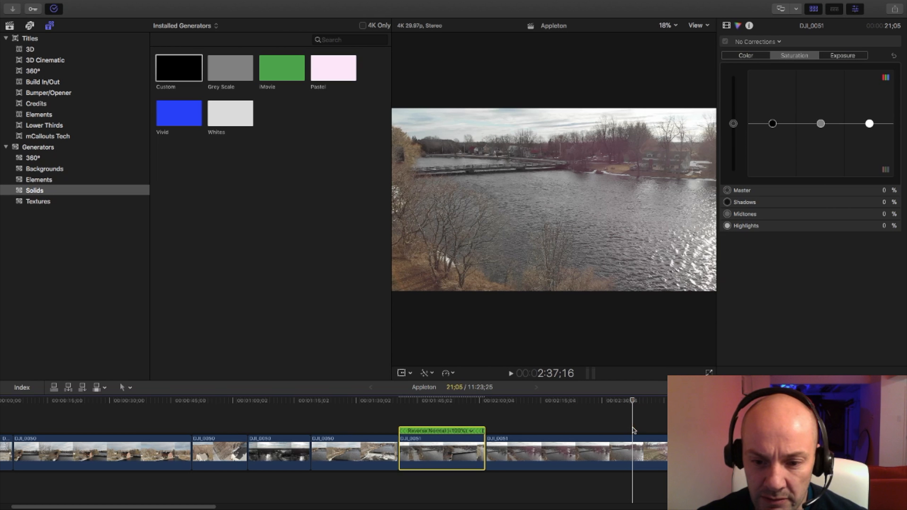
left_click_drag(480, 425, 382, 425)
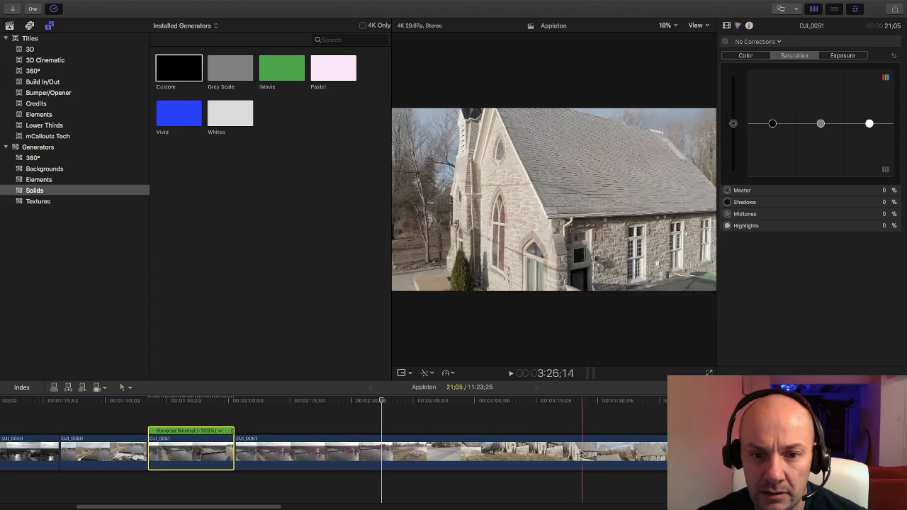
key("b")
left_click(564, 452)
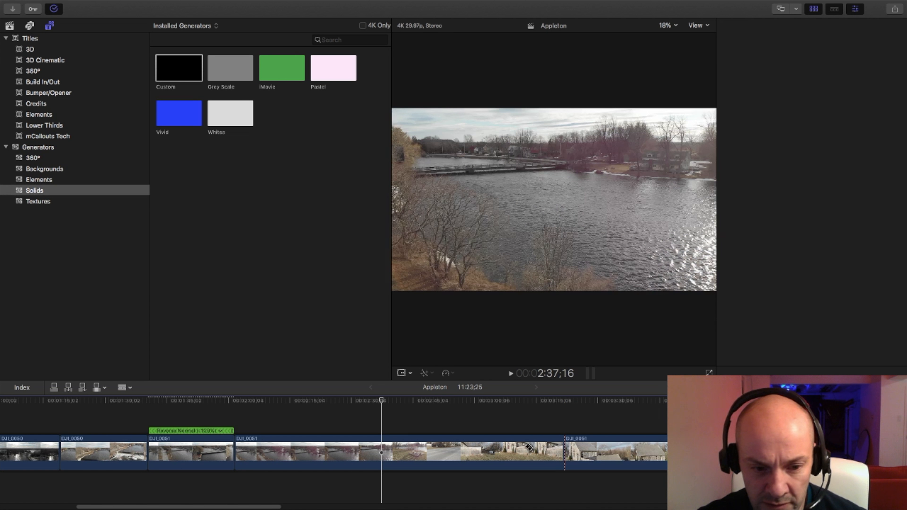
key("a")
left_click(517, 449)
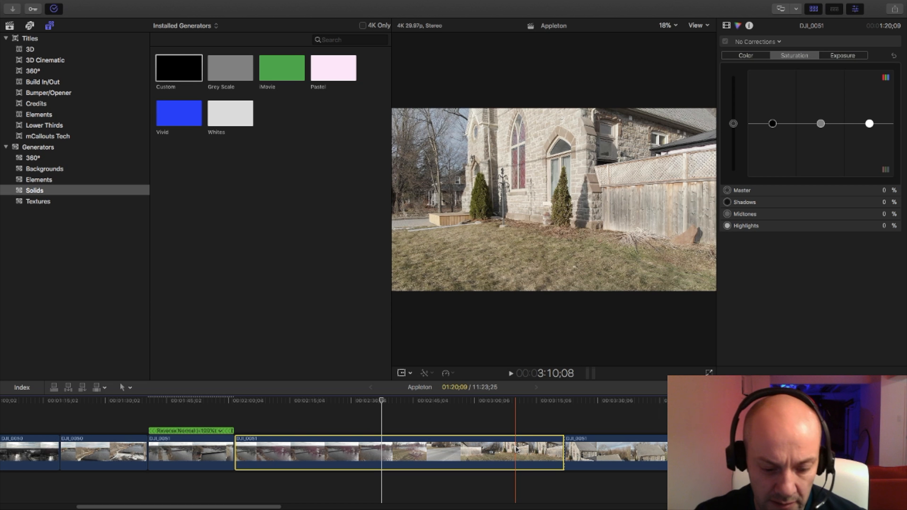
key("Delete")
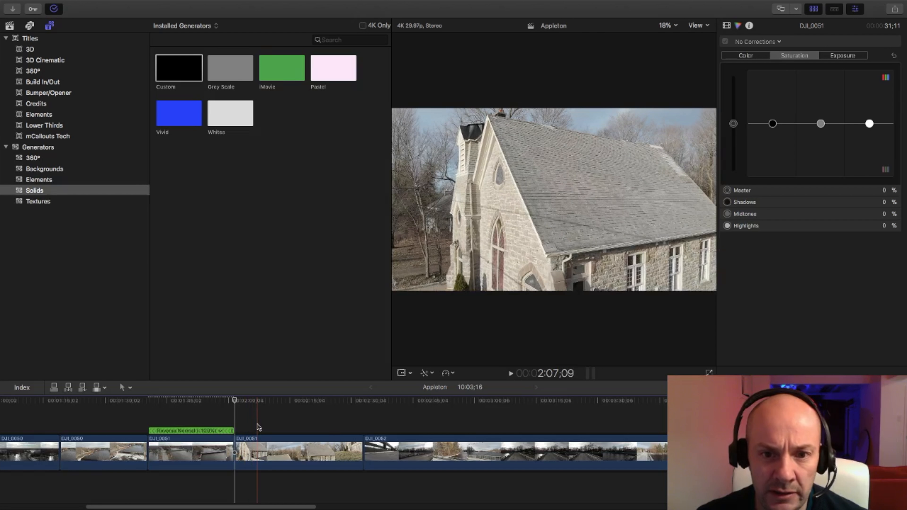
Trim the start of the DJI_0051 church piece to a duration of 28;19, play it, and trim its end at 2:06;22.
key("space")
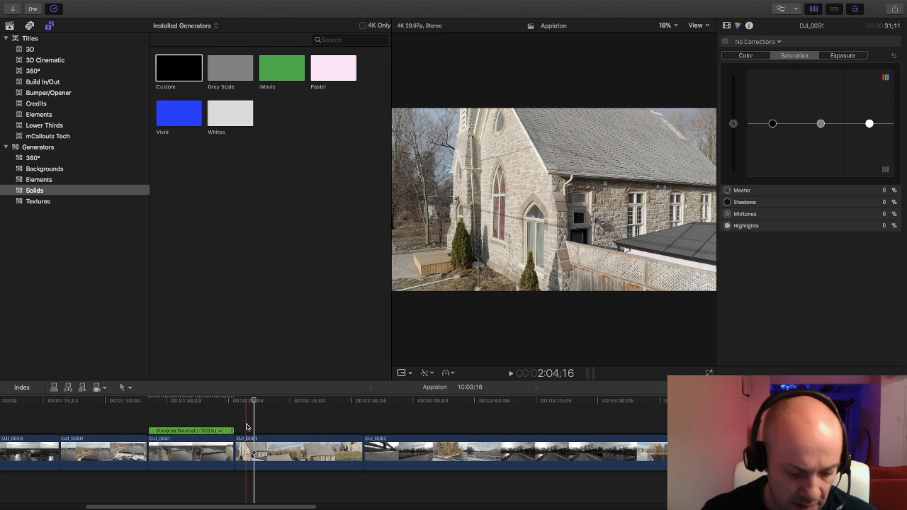
key("space")
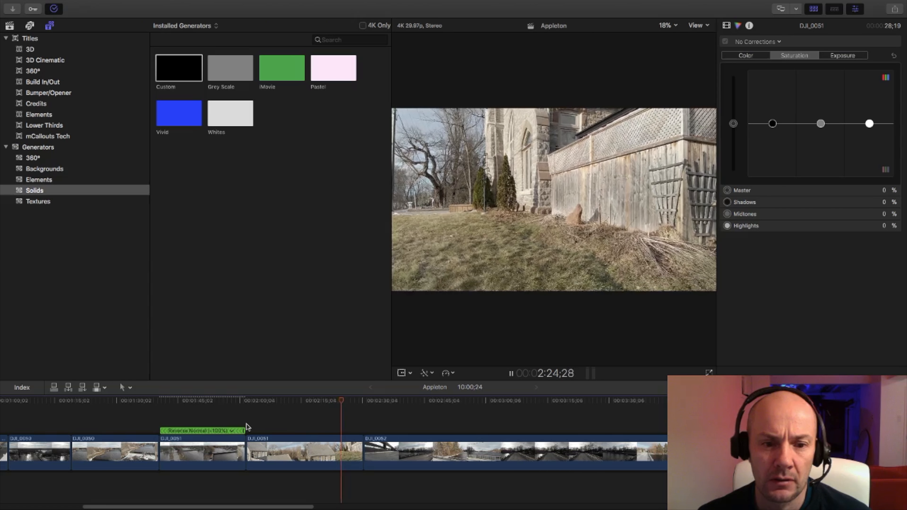
key("space")
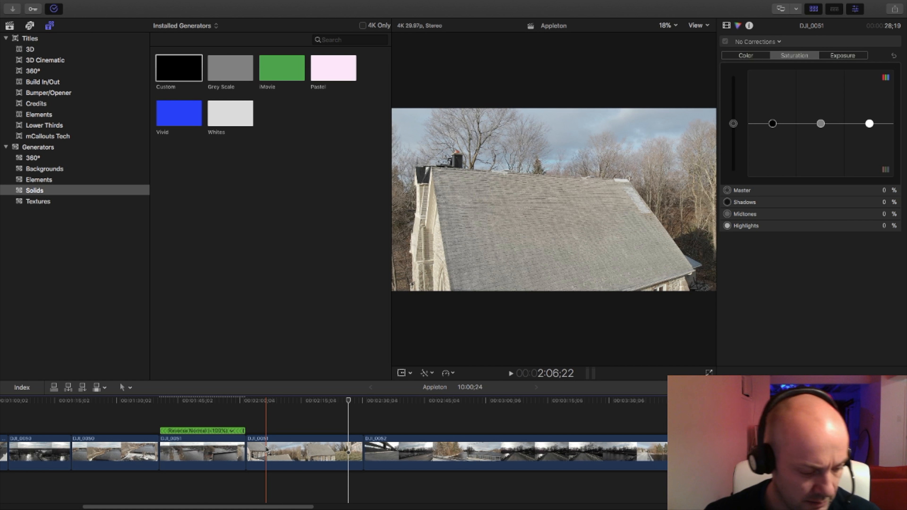
key("alt+bracketright")
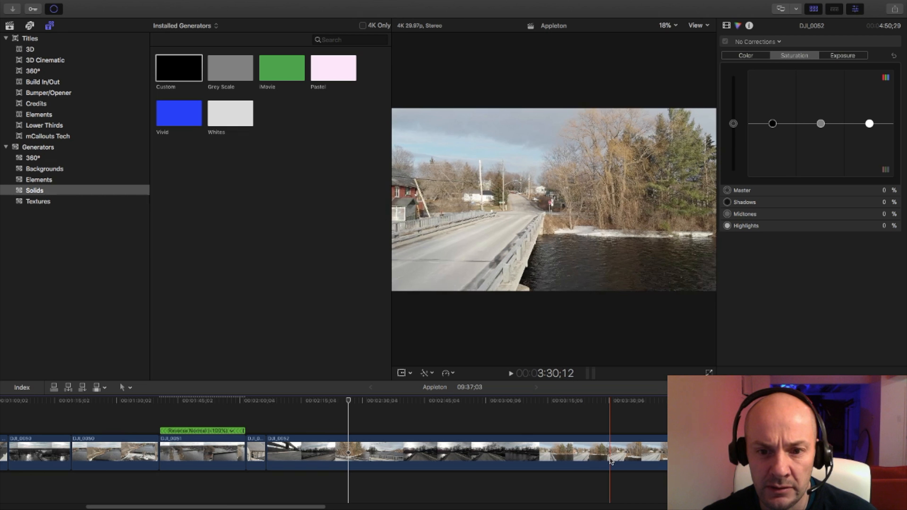
Split DJI_0052 at 3:30;12 on the timeline and delete the part before the cut.
key("super+b")
left_click(594, 457)
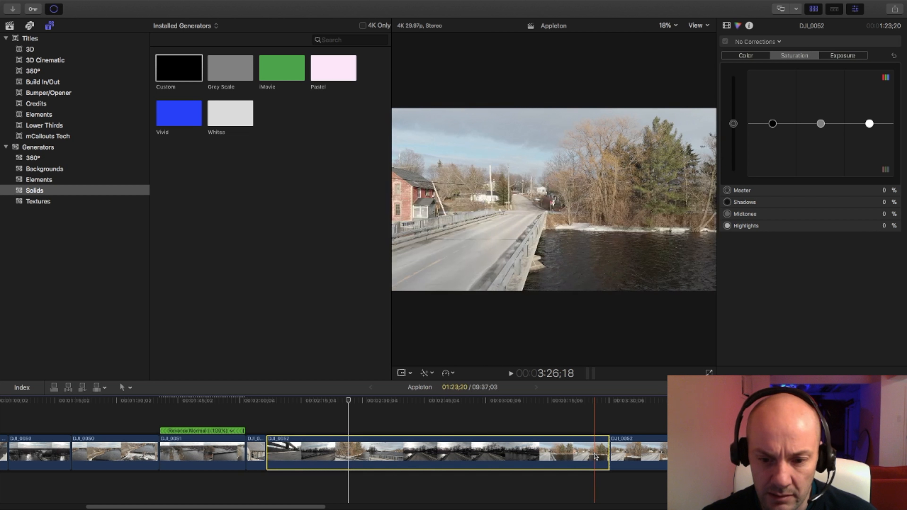
key("Delete")
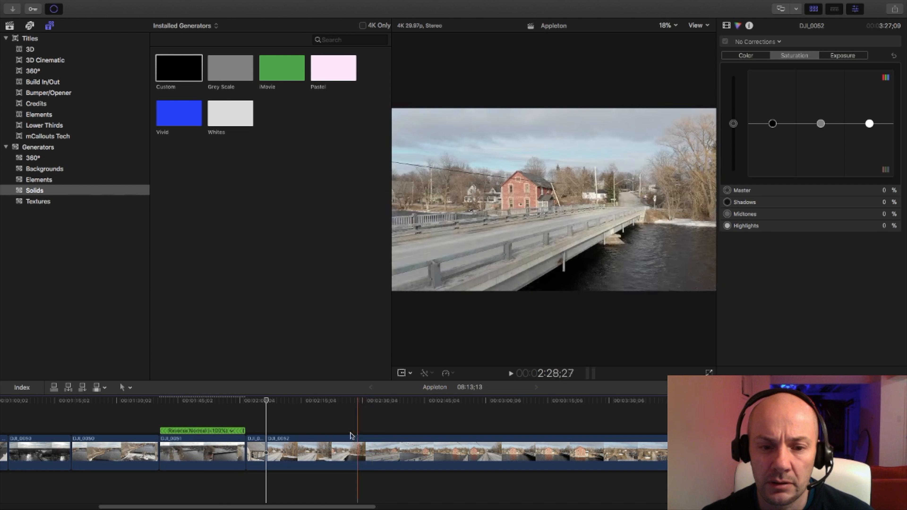
Skim through the remaining DJI_0052 bridge footage and trim its start to a duration of 3:12;28.
left_click(450, 429)
left_click_drag(470, 430, 488, 430)
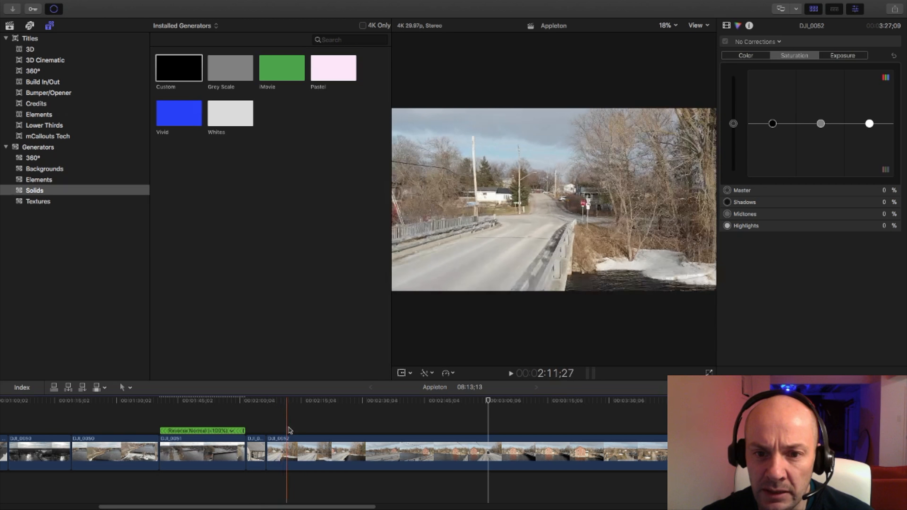
left_click_drag(267, 447, 327, 447)
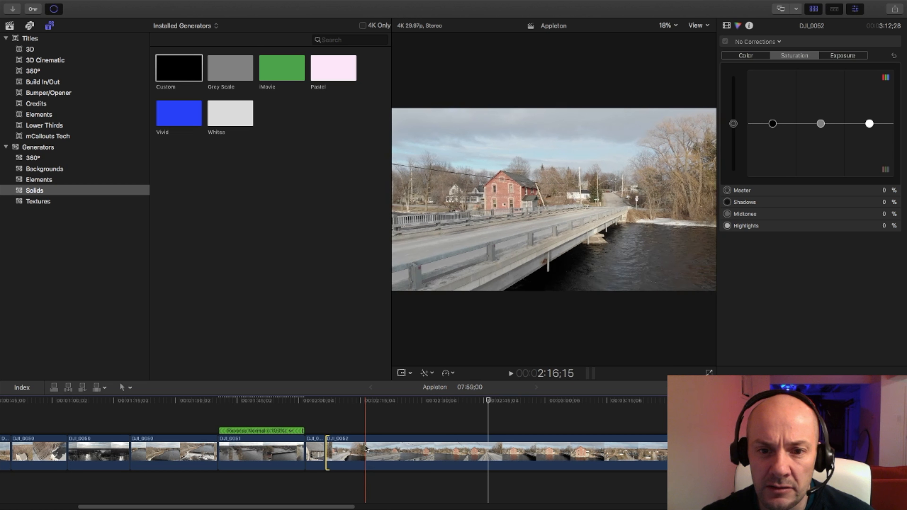
Split the DJI_0052 bridge footage so that its first piece lasts 8;29.
key("b")
left_click(363, 447)
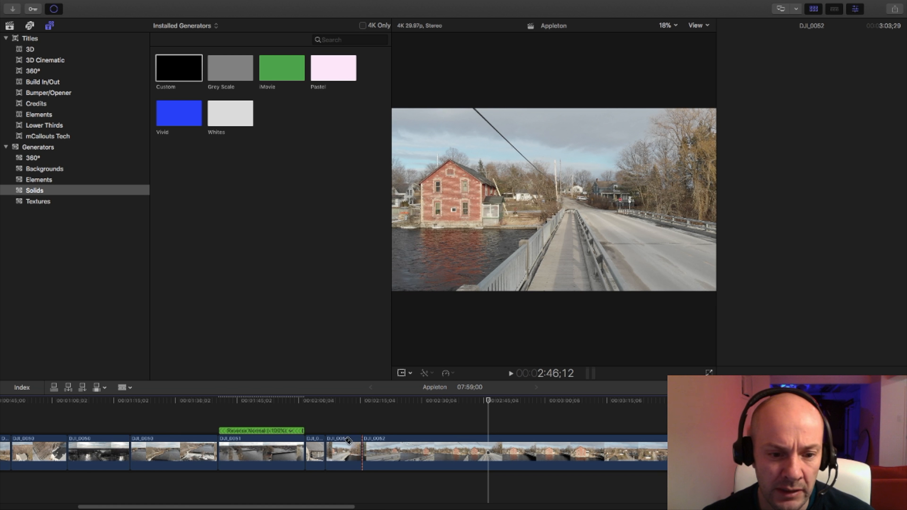
key("a")
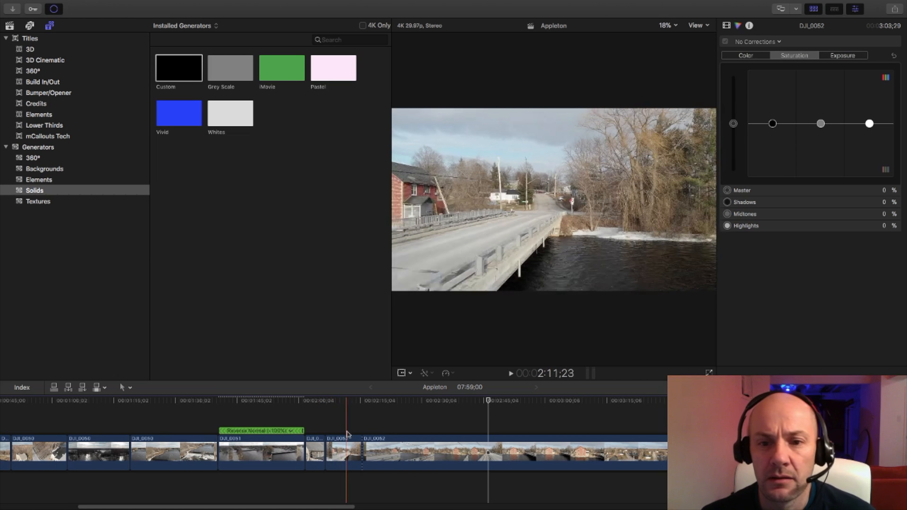
Try reversing the 8;29 DJI_0052 bridge piece and play it back.
left_click(340, 447)
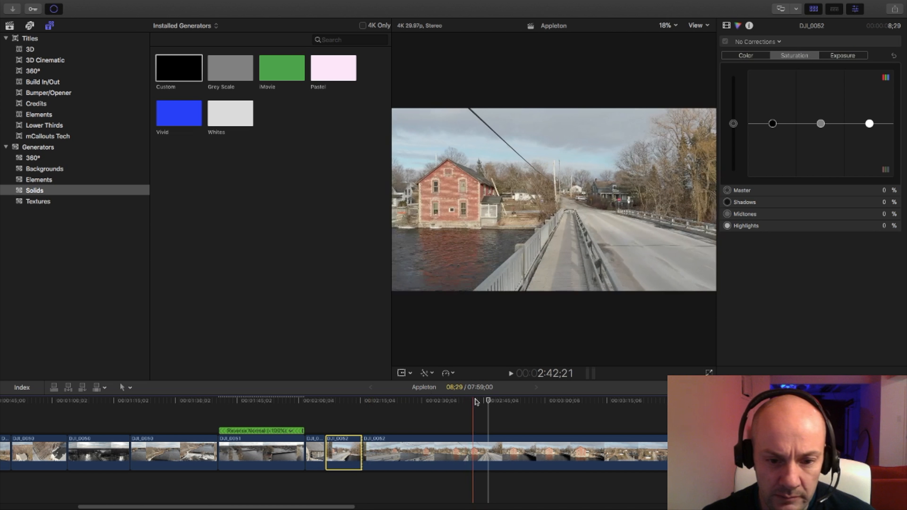
left_click(349, 401)
left_click(448, 373)
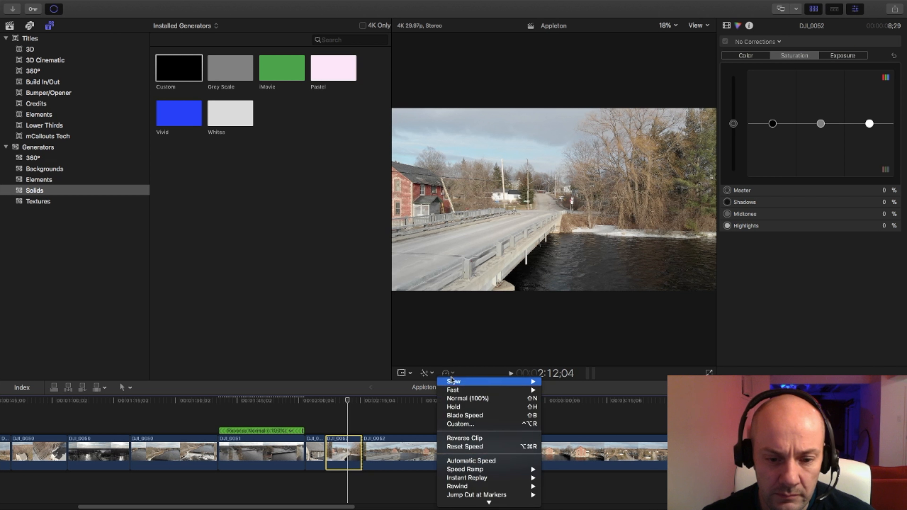
left_click(464, 438)
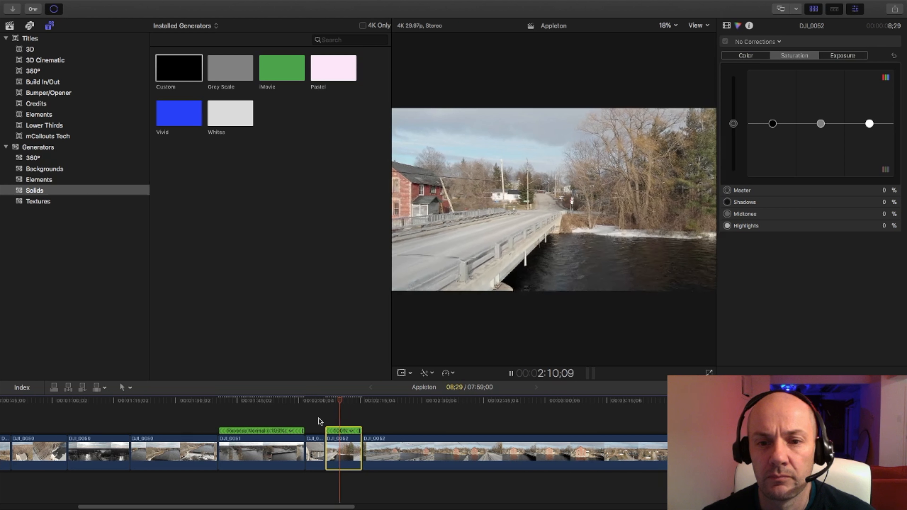
key("space")
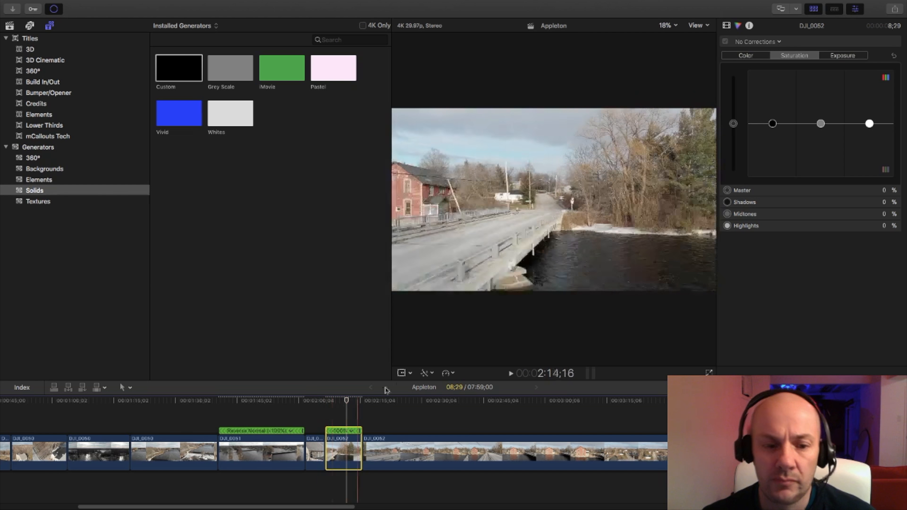
Reverse the 8;29 bridge piece again to restore forward playback, and play it from the preceding church shot.
left_click(448, 373)
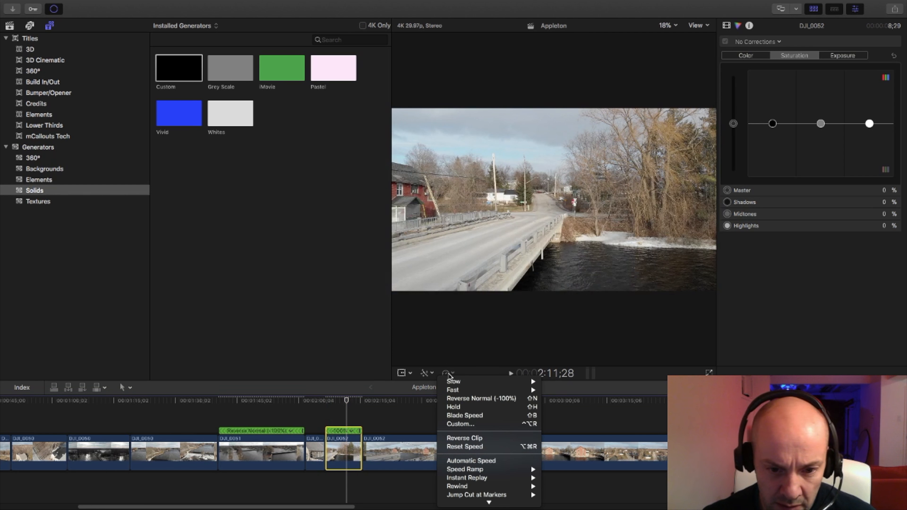
left_click(465, 438)
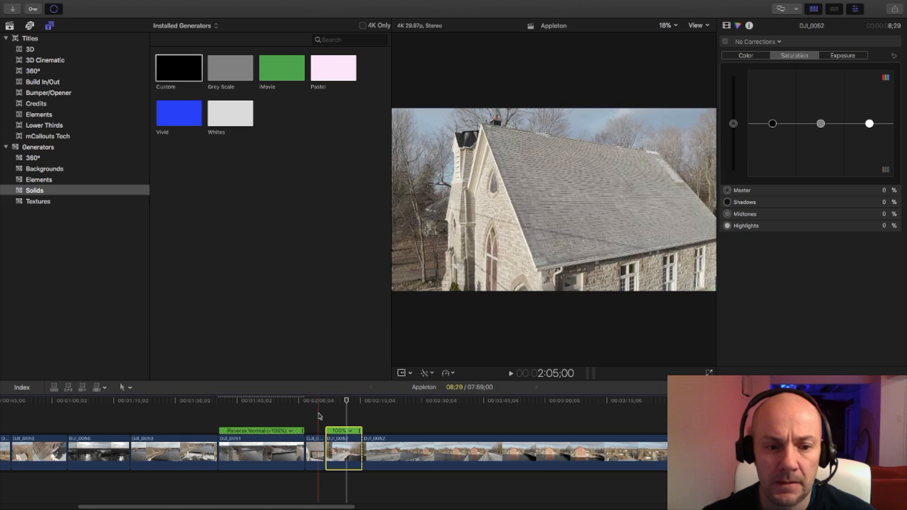
key("space")
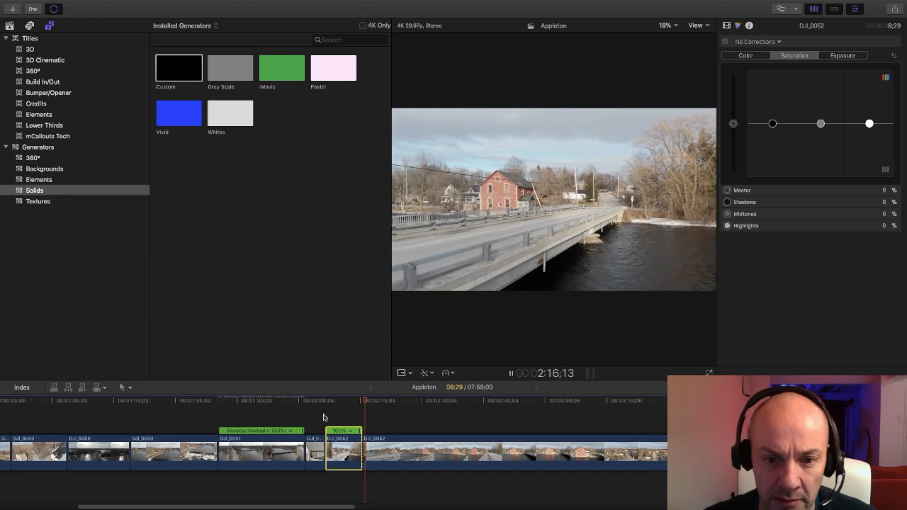
key("space")
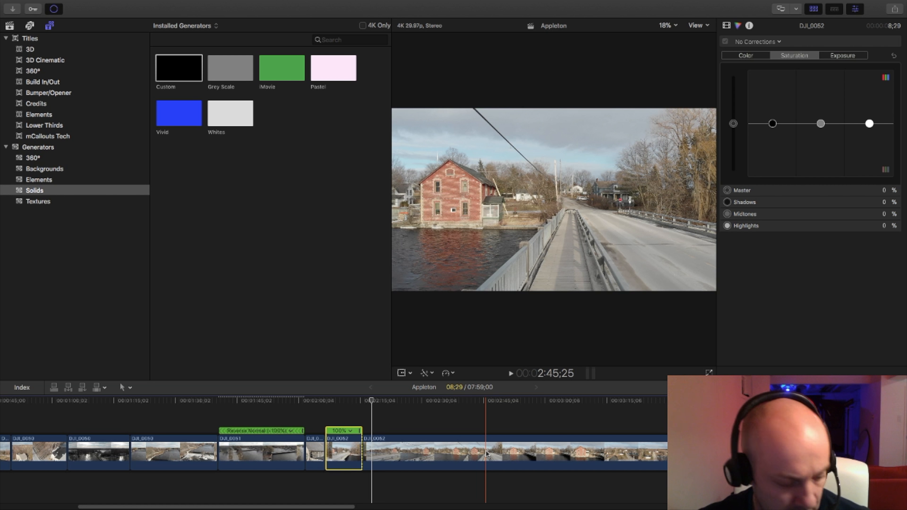
Trim the start of the DJI_0052 footage following the bridge piece to the red house view, playing across the cut to check it.
scroll(486, 455, "left", 5)
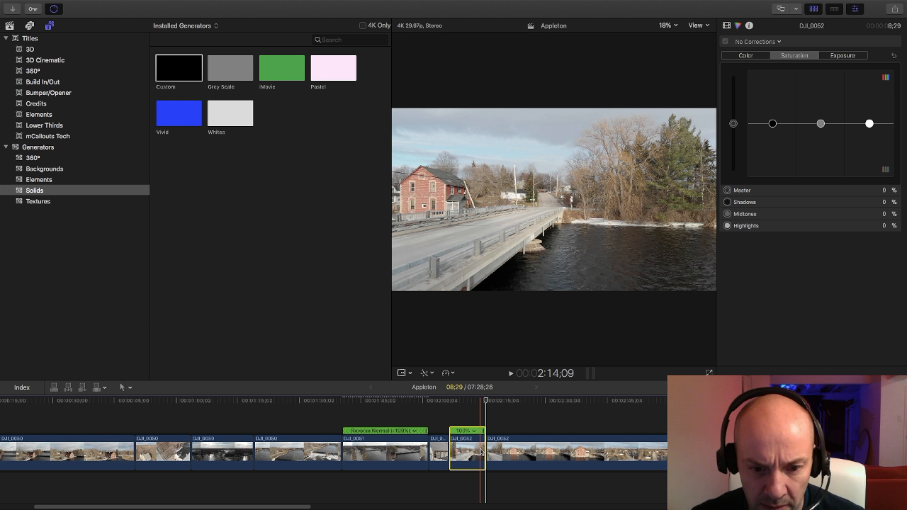
key("space")
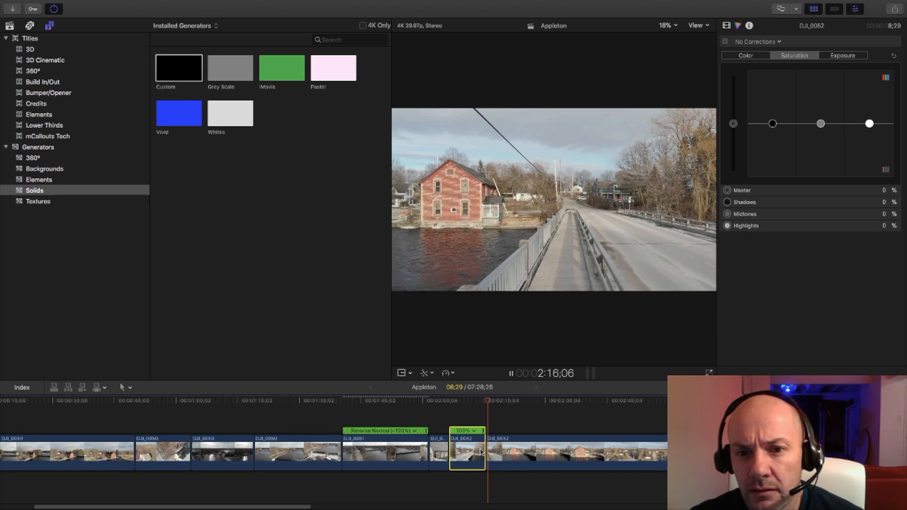
key("space")
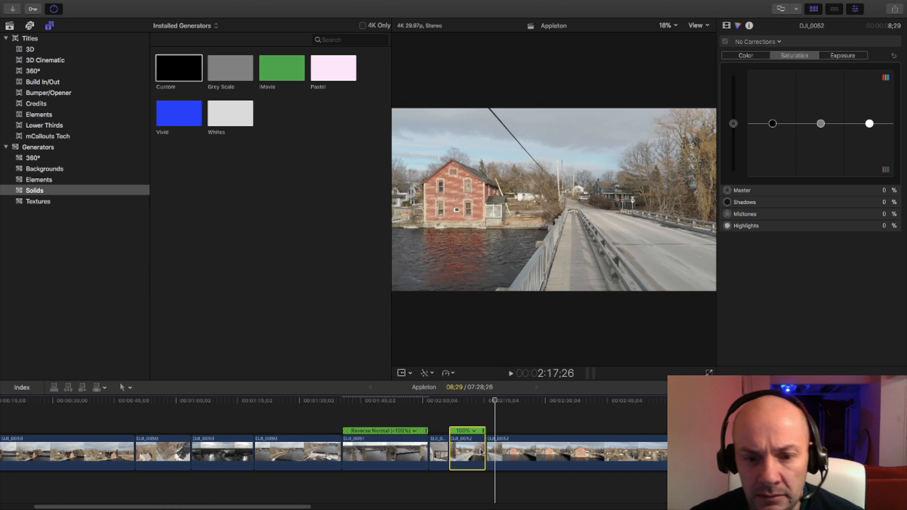
key("Up")
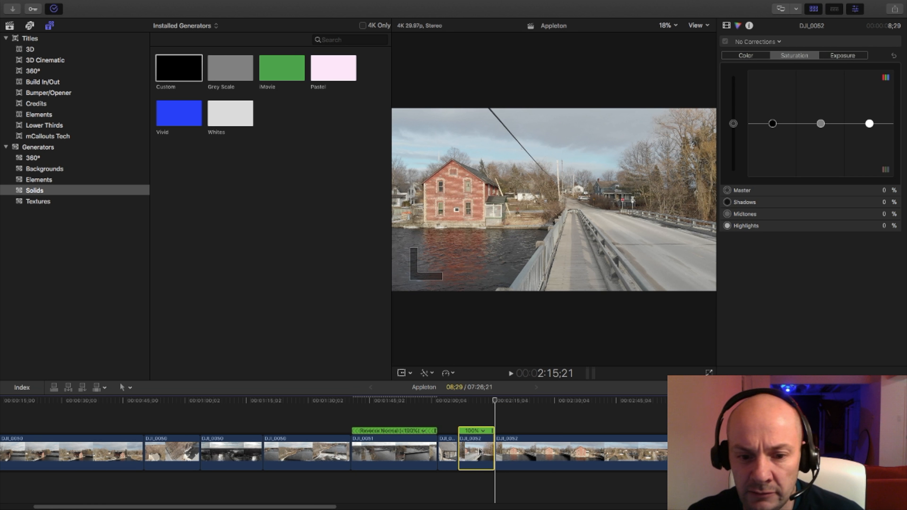
key("space")
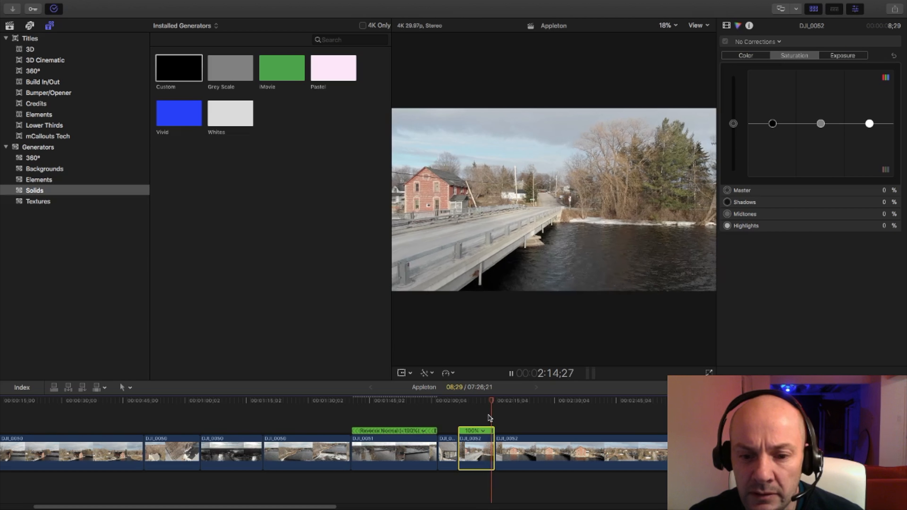
left_click_drag(320, 507, 335, 505)
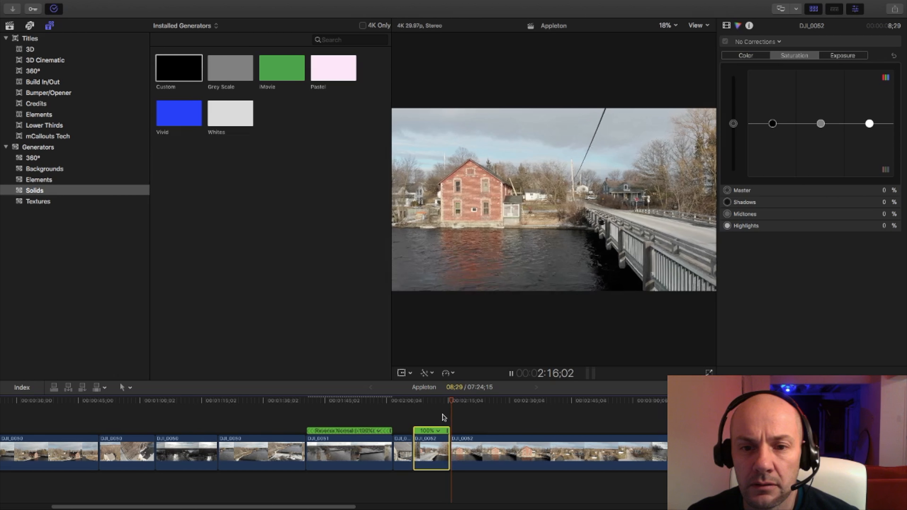
Fine-trim the start of the DJI_0052 red house footage to a duration of 2:26;23, playing the transition from the bridge piece.
left_click_drag(451, 450, 448, 450)
key("space")
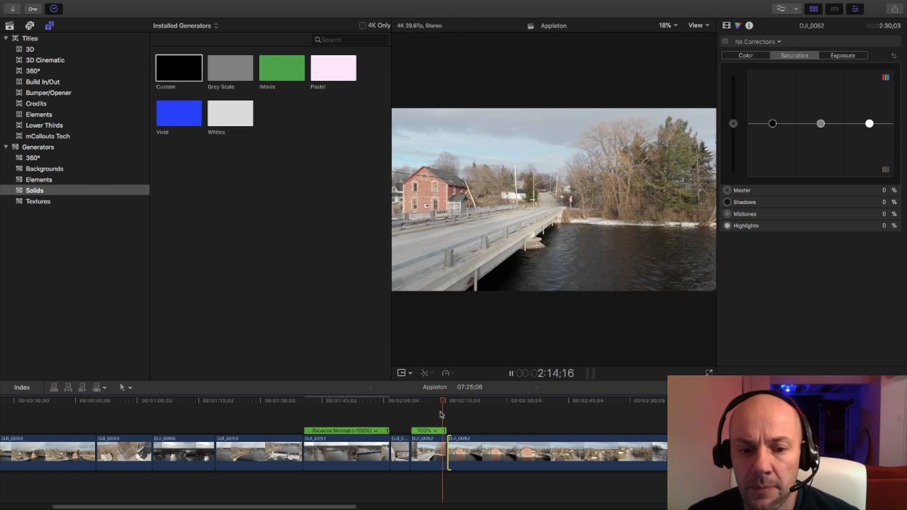
key("space")
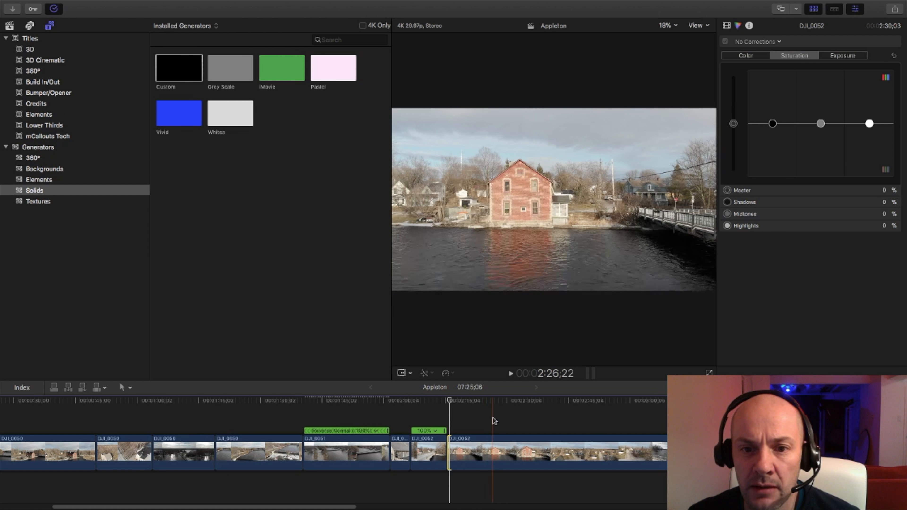
key("space")
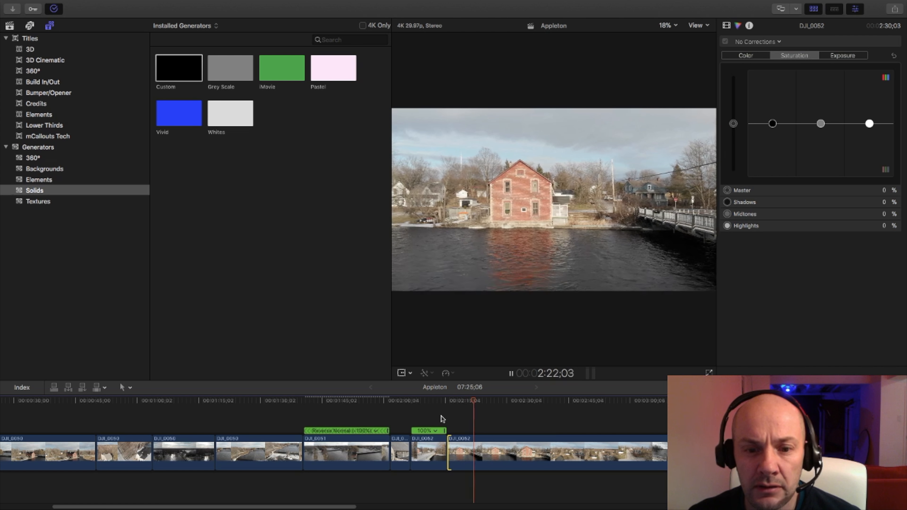
key("space")
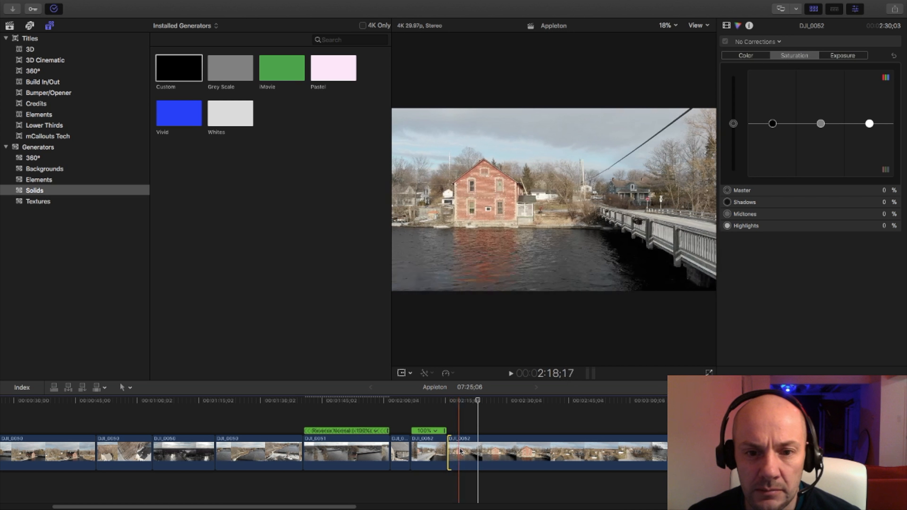
left_click_drag(451, 451, 463, 451)
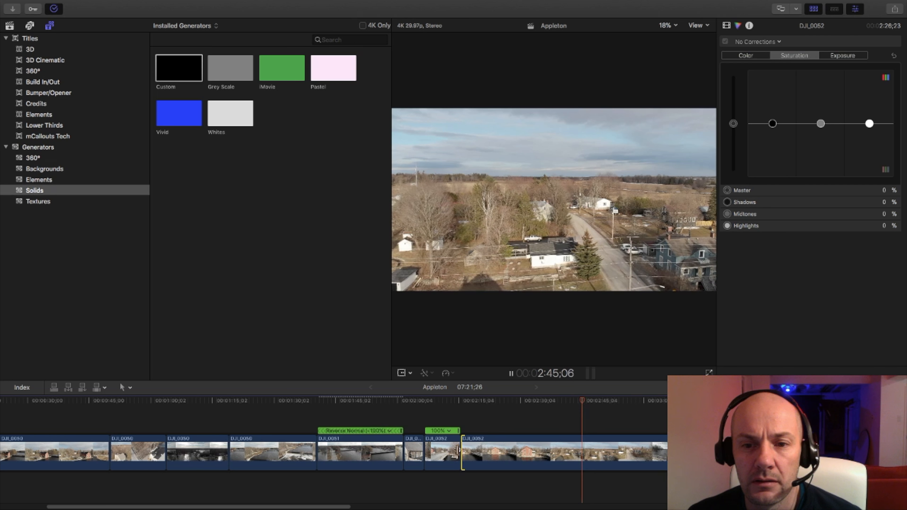
Play the red house footage and split DJI_0052 at about 2:41;10, above the roof and street, leaving a 25;20 piece.
left_click_drag(348, 507, 397, 508)
key("space")
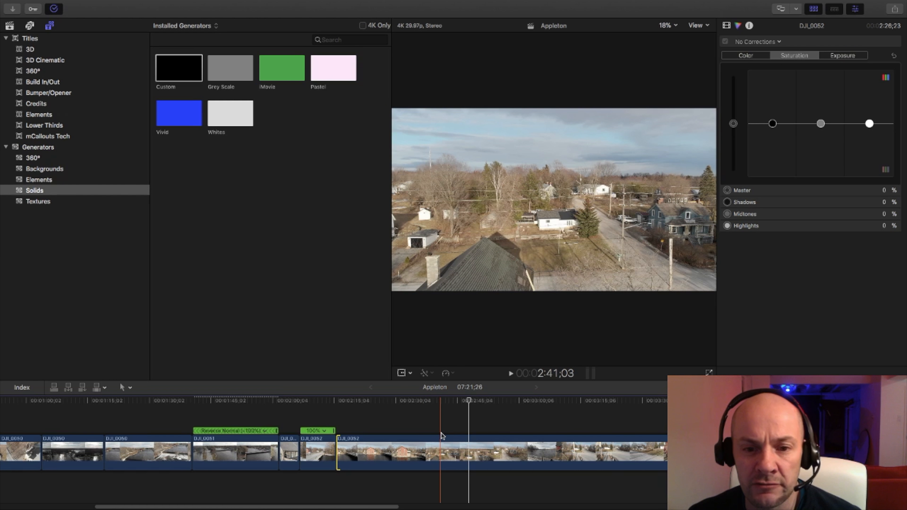
key("b")
left_click(442, 435)
key("a")
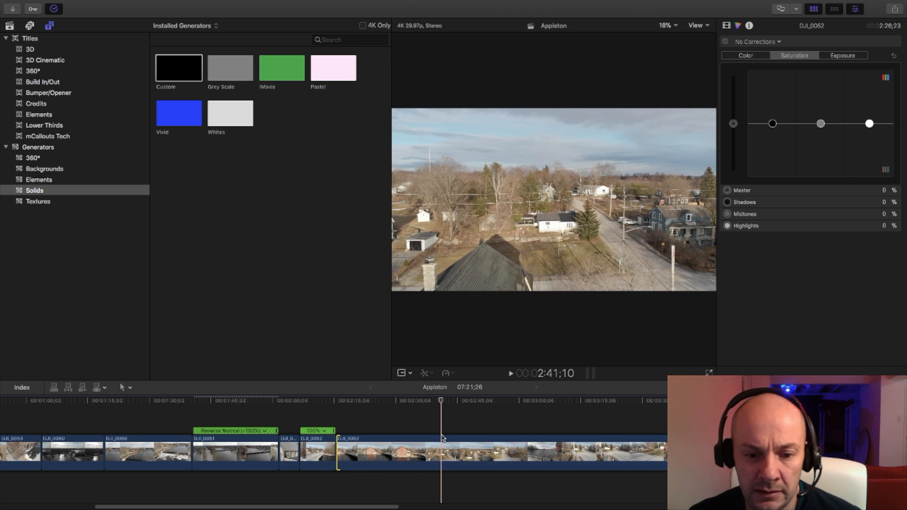
key("b")
left_click(443, 439)
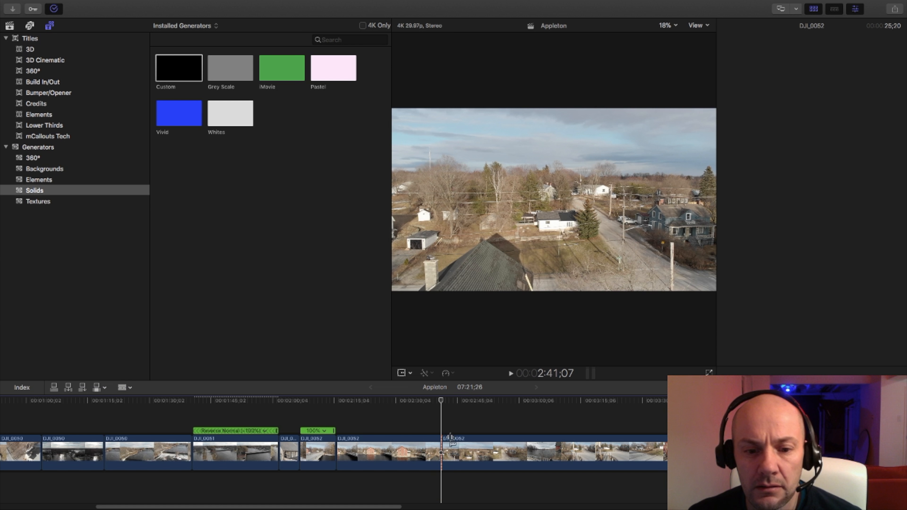
key("a")
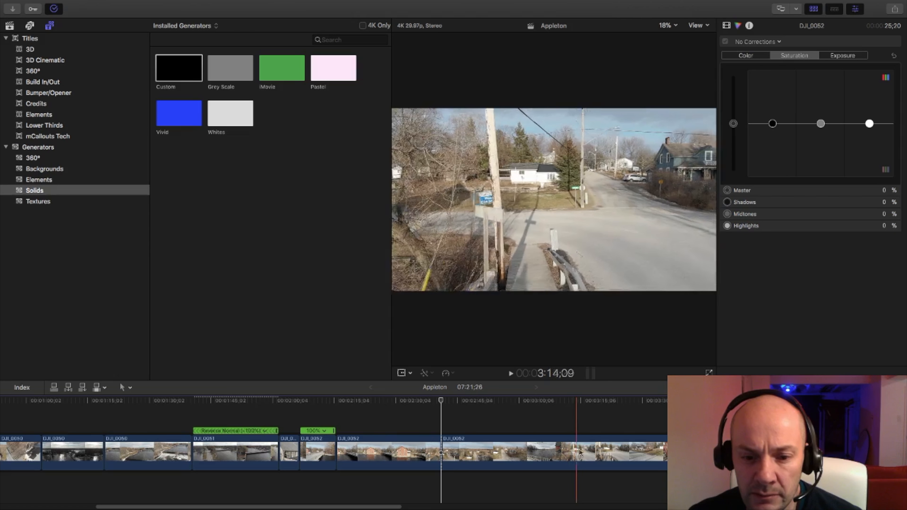
Remove the DJI_0052 footage between the cut and the brick wall with the ladder, and trim the wall shot's start to a duration of 34;02.
left_click_drag(600, 451, 434, 451)
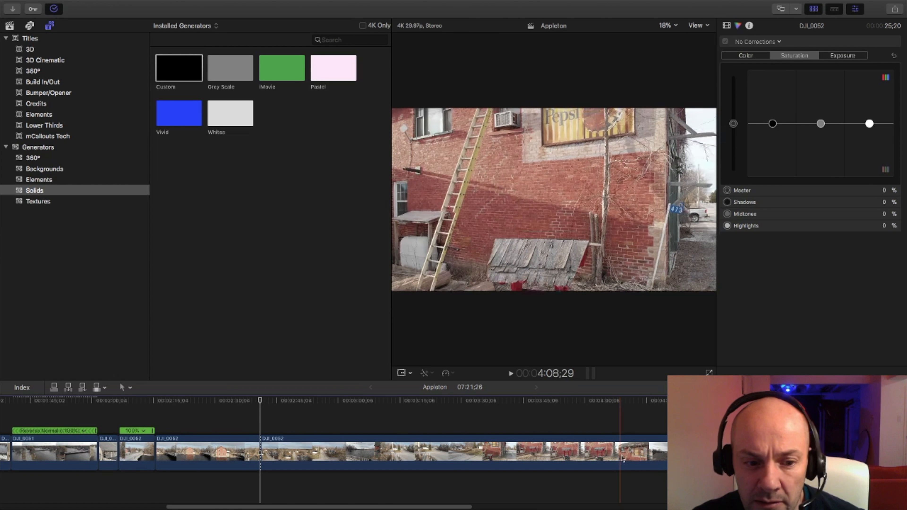
scroll(619, 459, "left", 10)
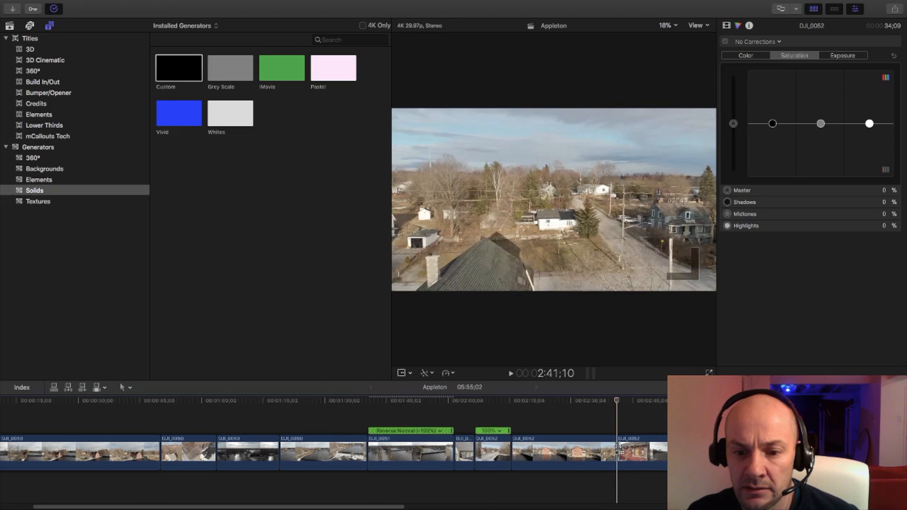
left_click_drag(620, 447, 613, 447)
key("space")
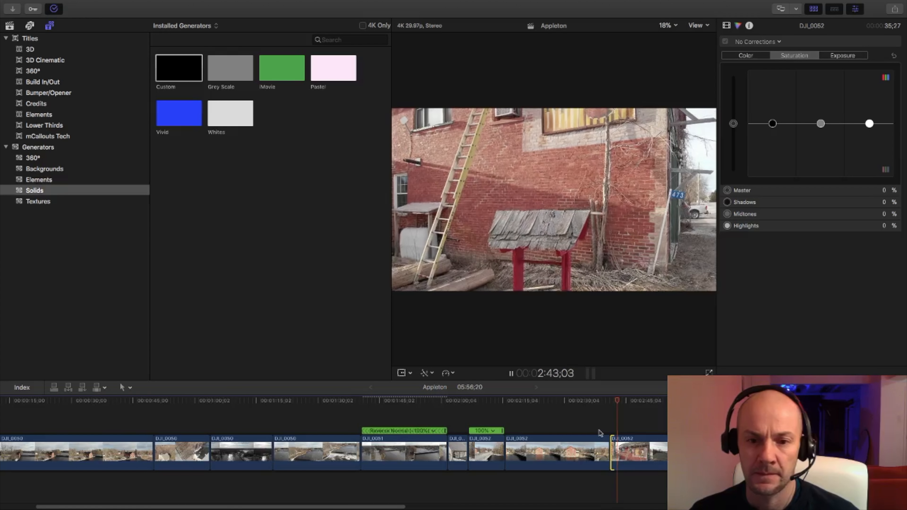
key("alt+bracketleft")
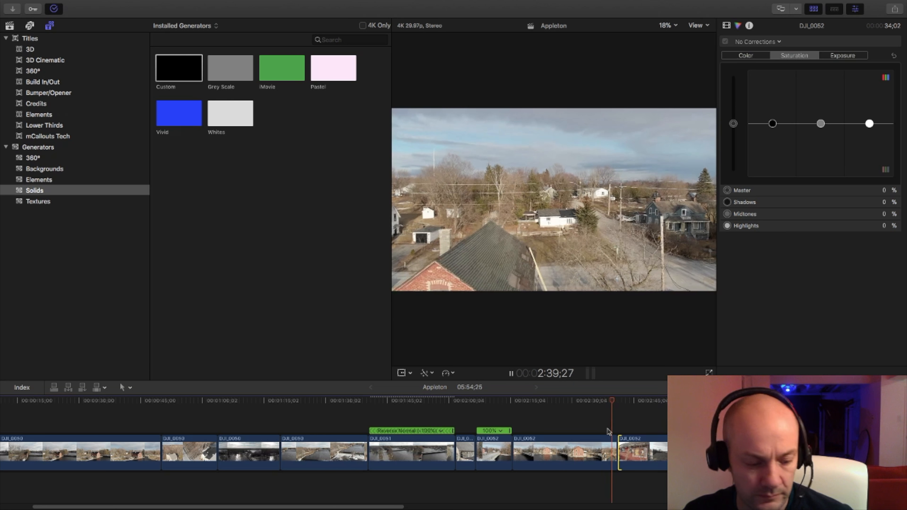
Skim the brick wall shot, trim its end above the roof to a duration of 8;28, and play it.
key("h")
left_click_drag(609, 431, 349, 422)
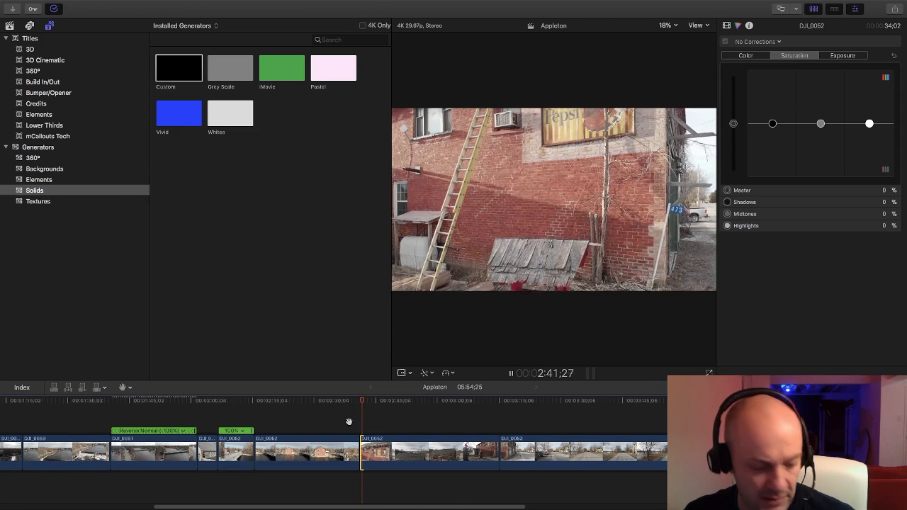
key("a")
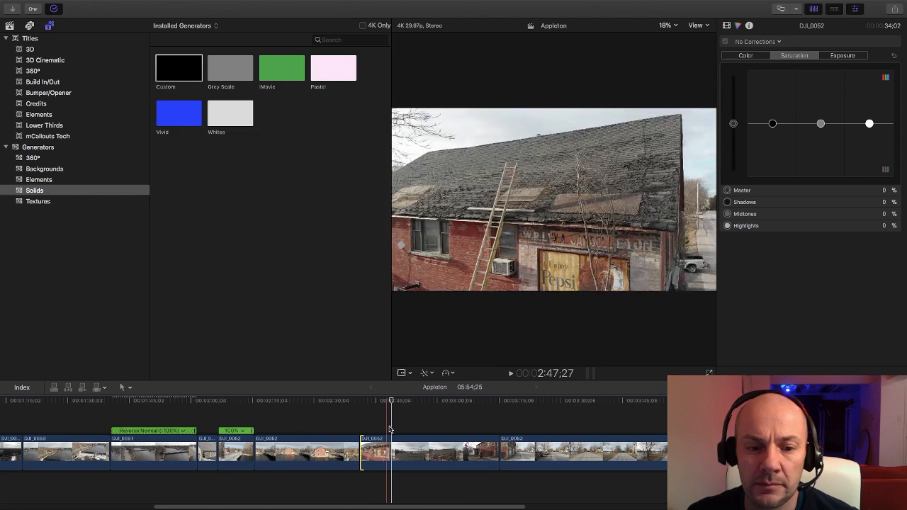
left_click_drag(401, 401, 453, 404)
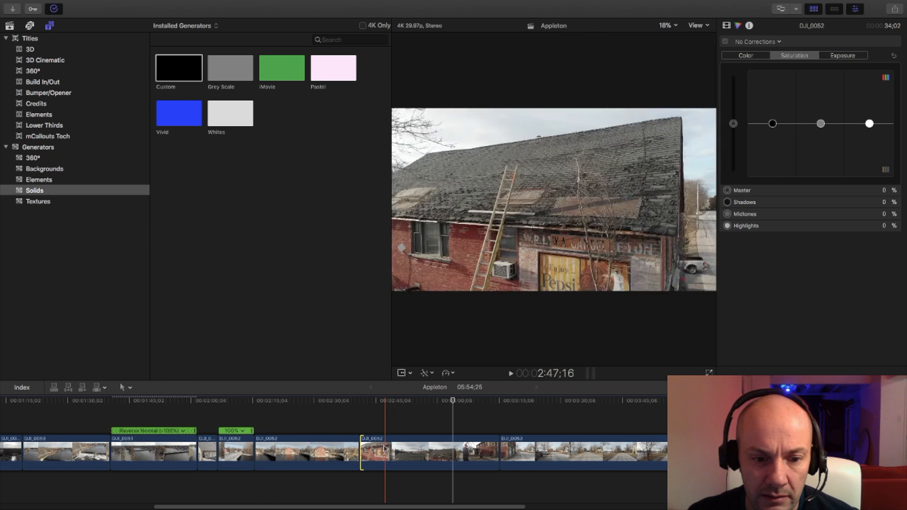
left_click(392, 445)
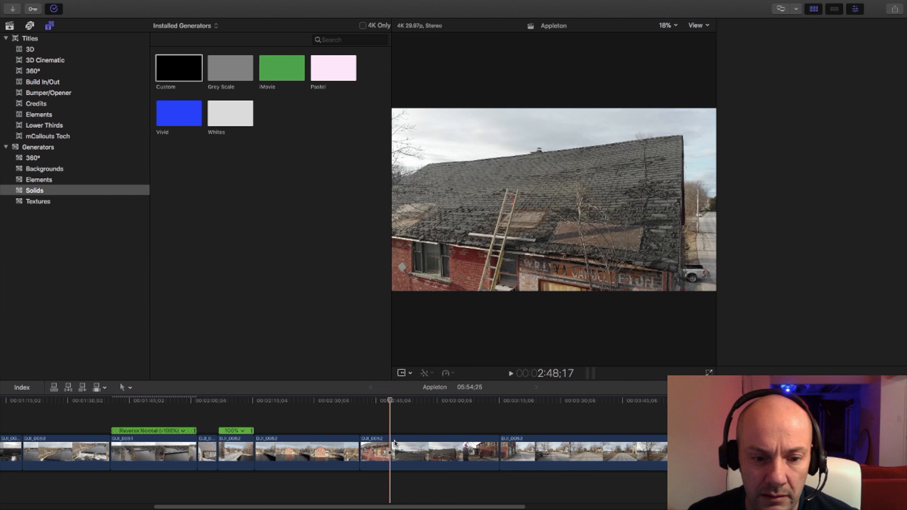
left_click(389, 451)
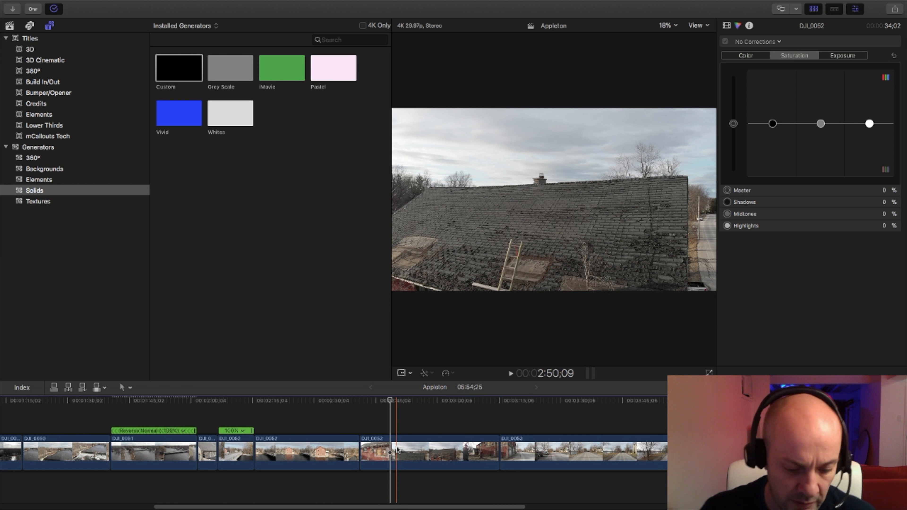
key("alt+bracketright")
key("space")
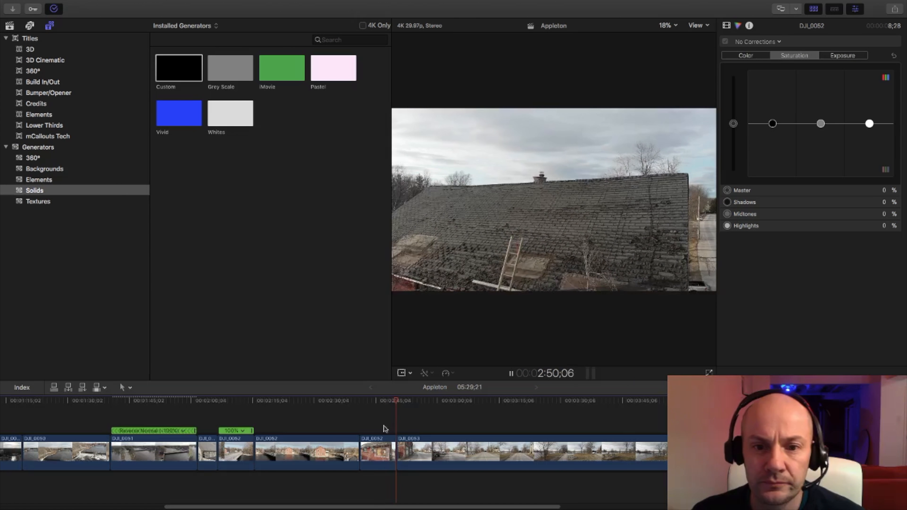
Skim DJI_0053 past the roadside park footage and trim its start at the river view to a duration of 1:39;04.
key("space")
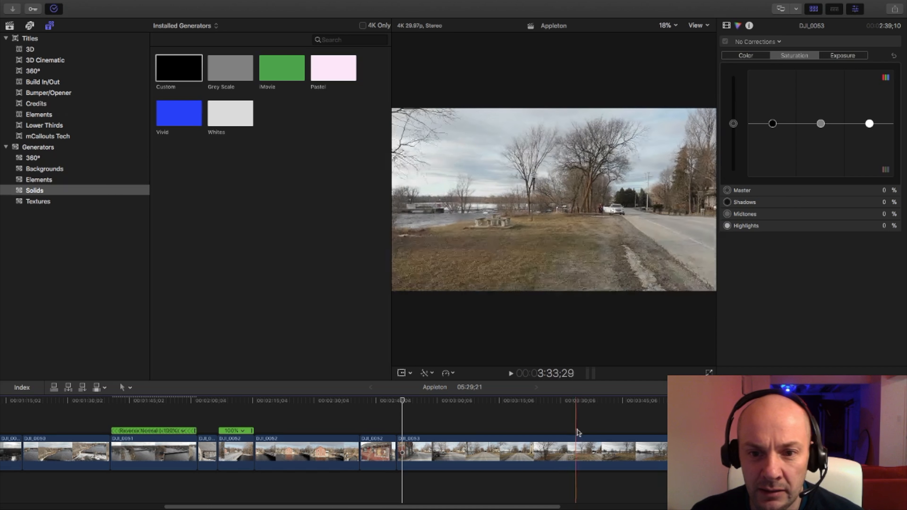
left_click_drag(579, 430, 282, 432)
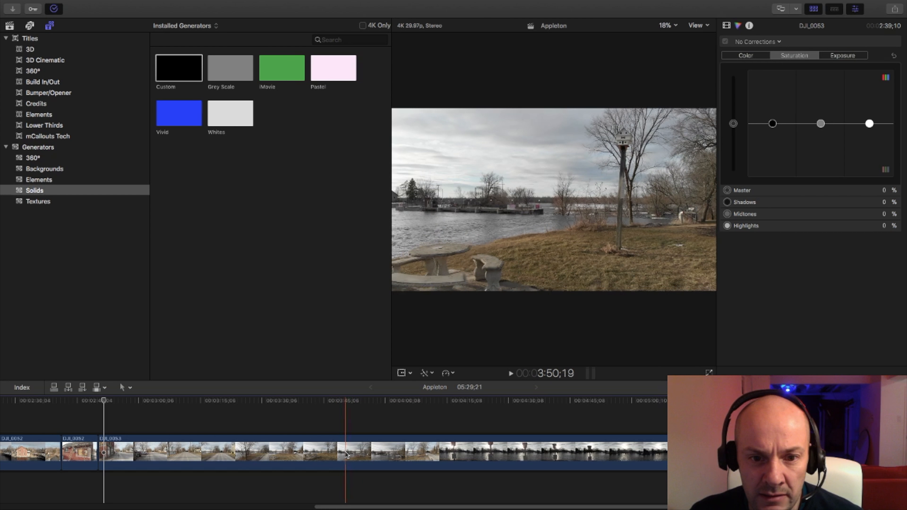
scroll(346, 454, "left", 5)
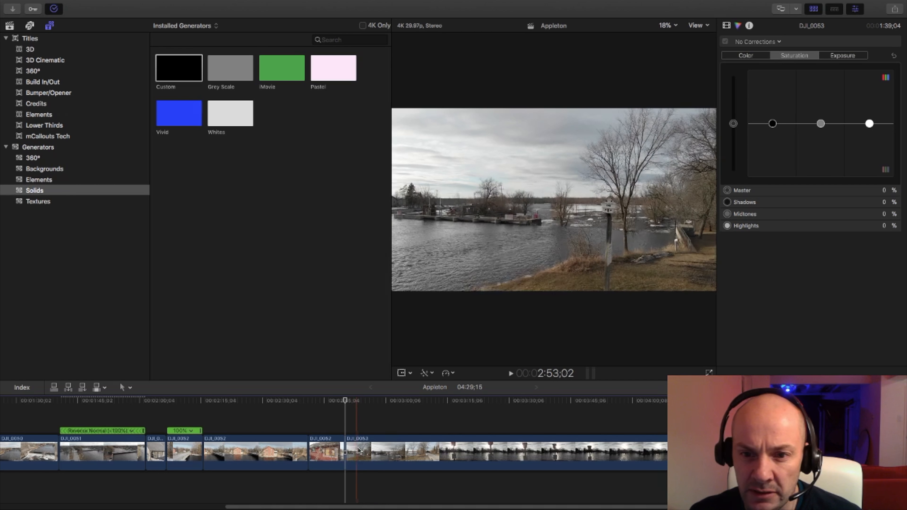
left_click(313, 402)
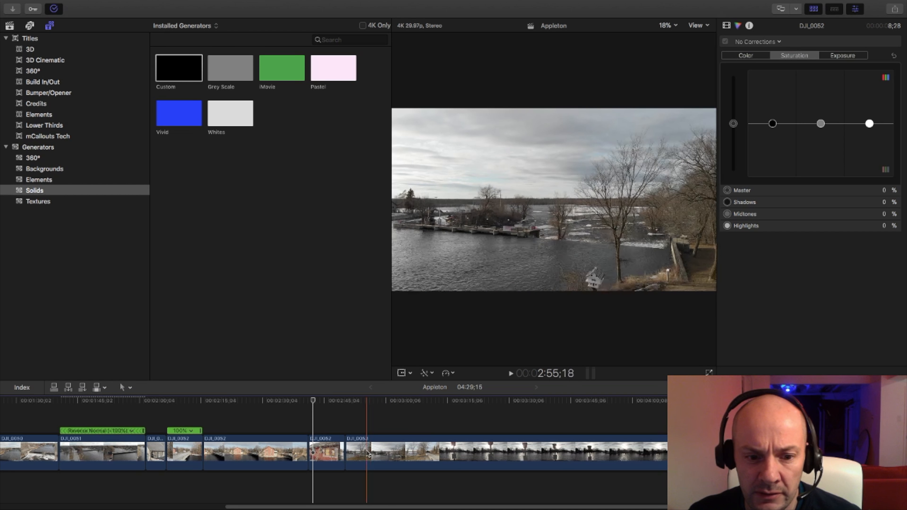
Split DJI_0053 at about 2:56;22, leaving a 6;13 river piece, and remove the footage from there to a second cut in the birdhouse shot.
key("super+b")
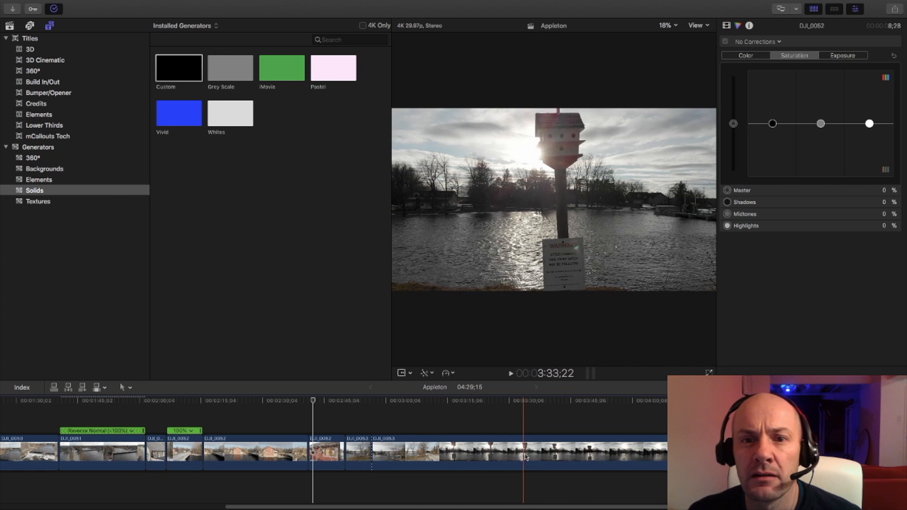
key("b")
left_click(542, 455)
key("a")
left_click(509, 453)
key("Delete")
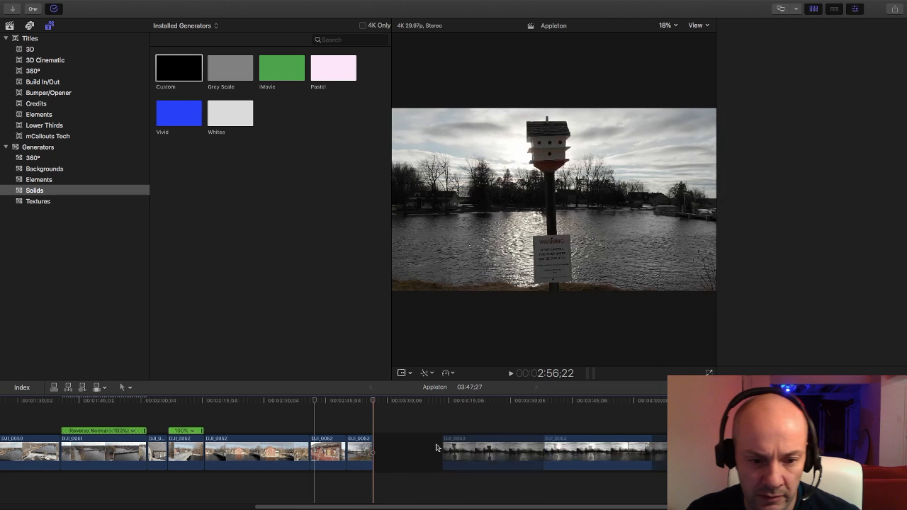
Play the transition from the river piece and trim the start of the following birdhouse shot to a duration of 39;29.
left_click_drag(372, 403, 353, 404)
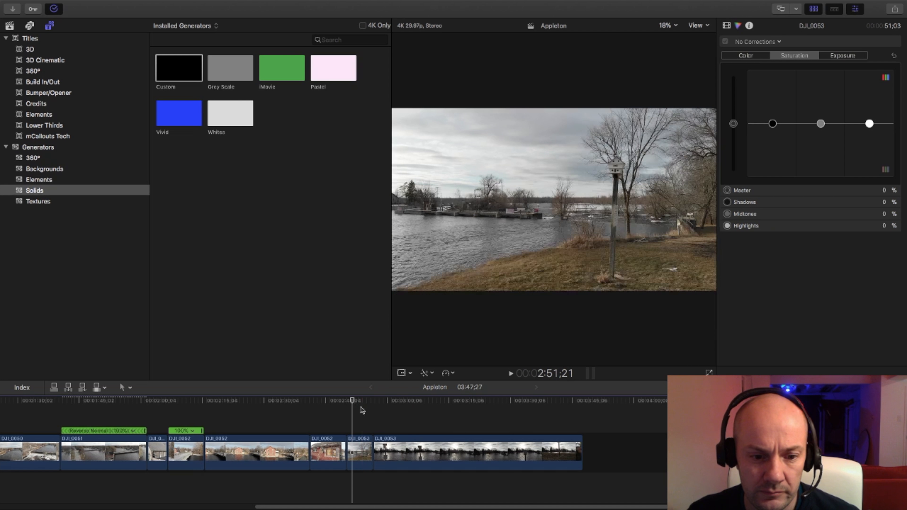
key("space")
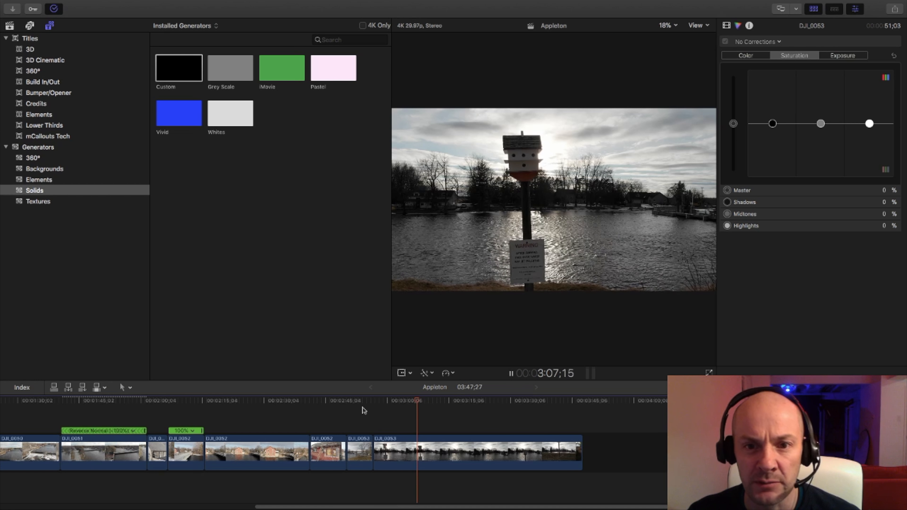
left_click(363, 410)
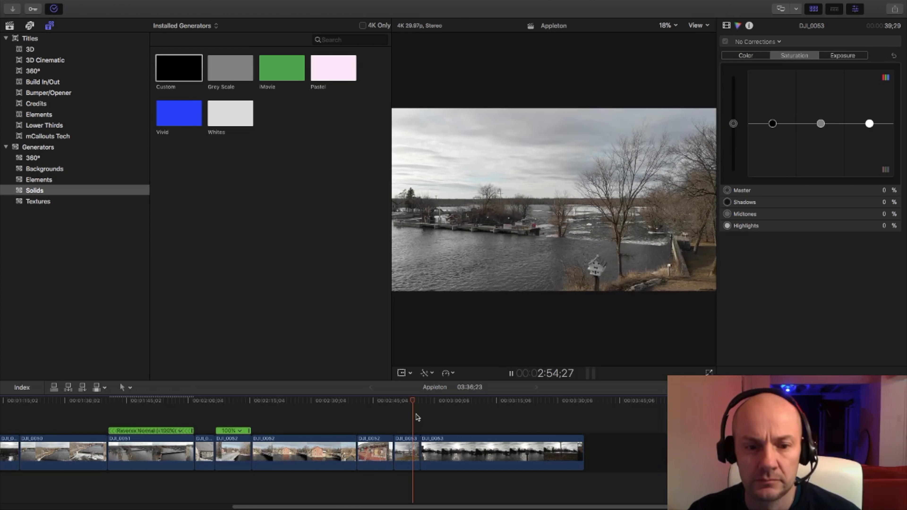
key("space")
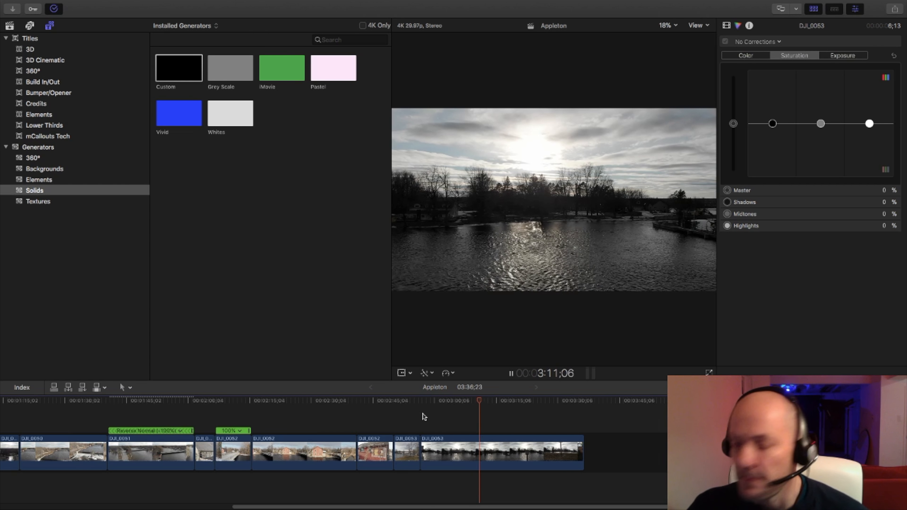
key("space")
key("s")
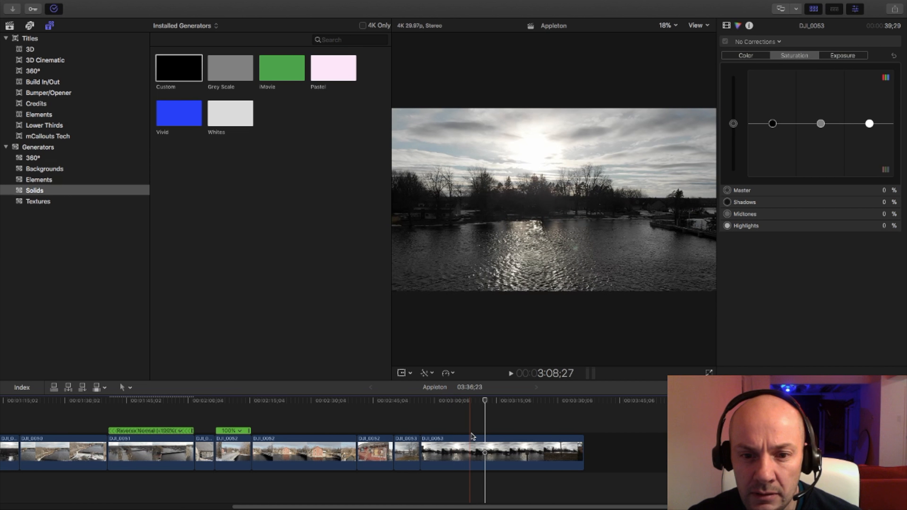
Skim the birdhouse shot, split it before the descent to the grass, and delete the tail to leave a 21;02 piece.
left_click_drag(486, 401, 543, 401)
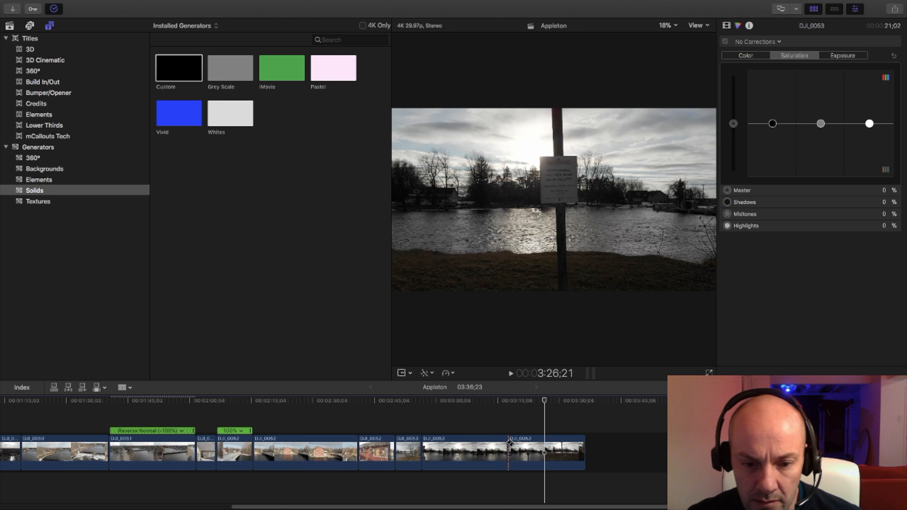
key("super+b")
left_click(517, 449)
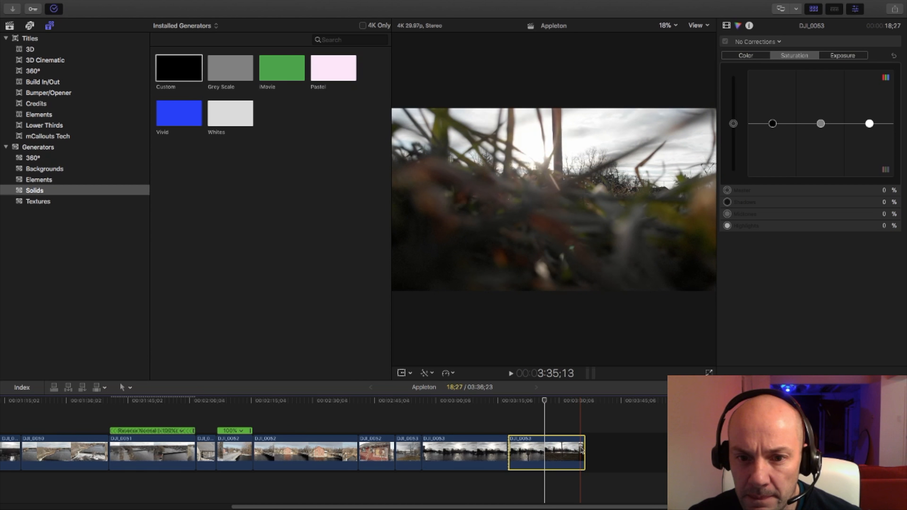
key("Delete")
Show the birdhouse shot's speed at Normal (100%), reverse the clip, and play the reversed footage.
left_click(463, 451)
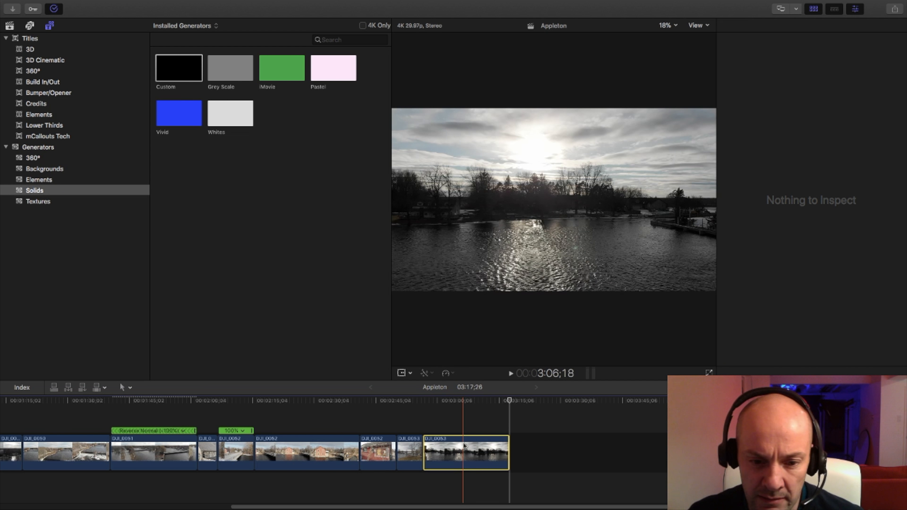
left_click(448, 373)
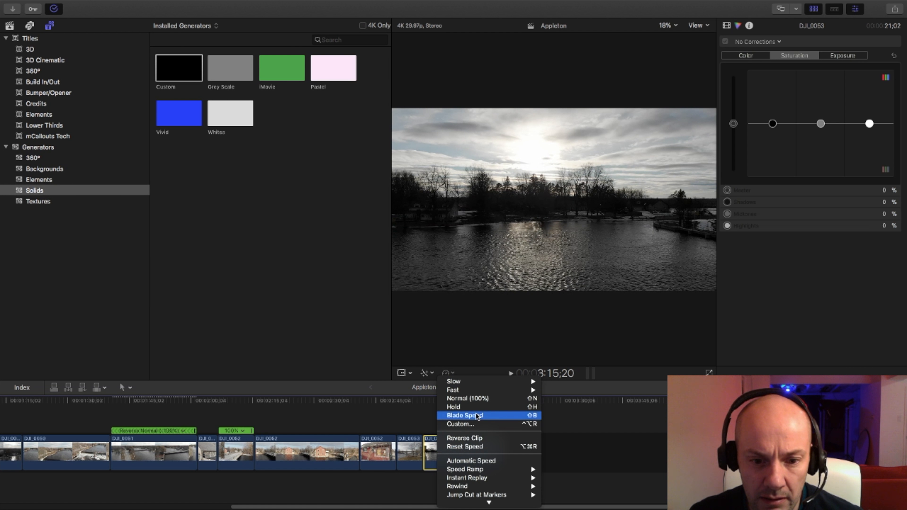
left_click(453, 448)
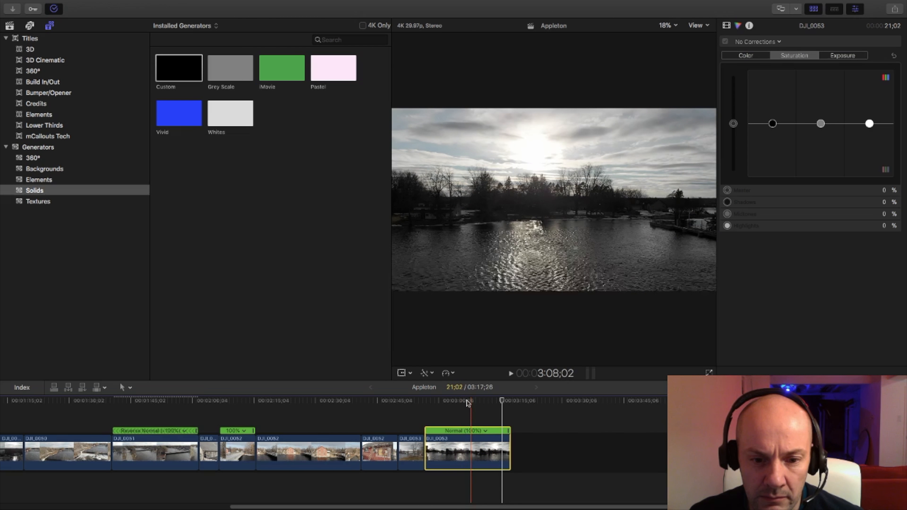
left_click(448, 373)
left_click(465, 438)
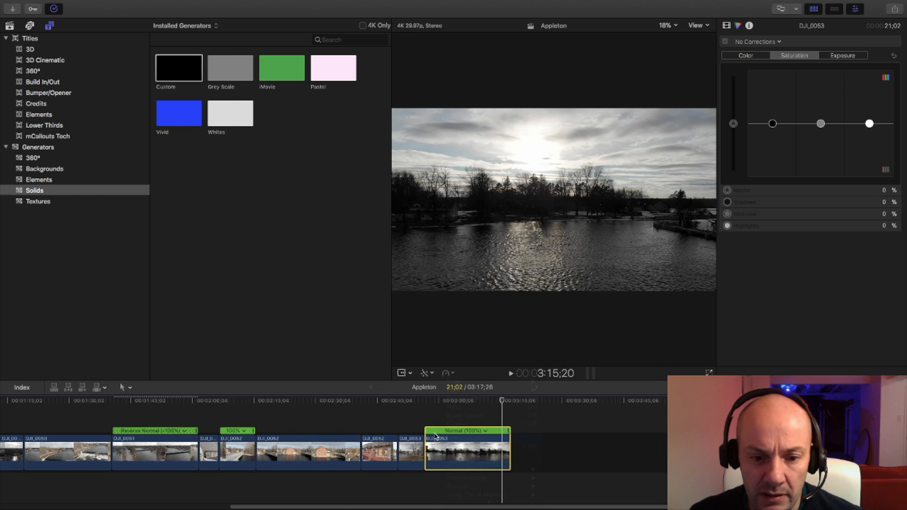
key("space")
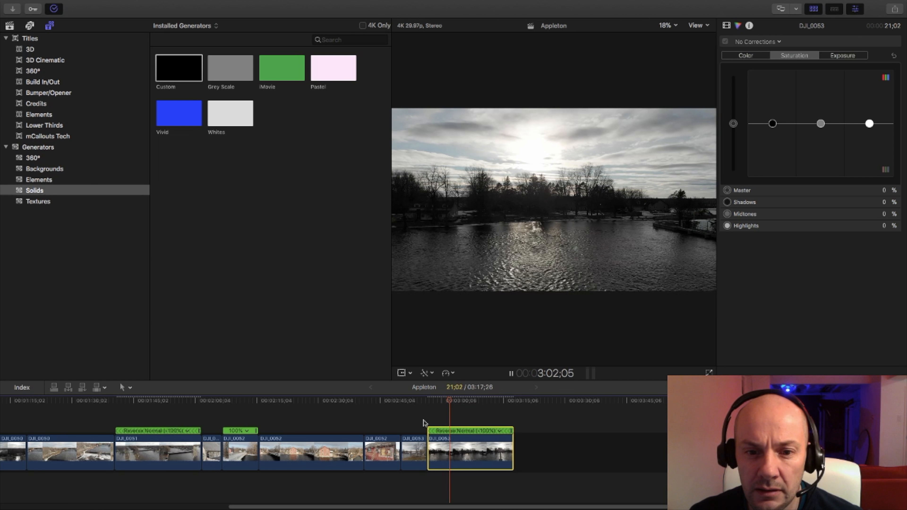
key("space")
key("space")
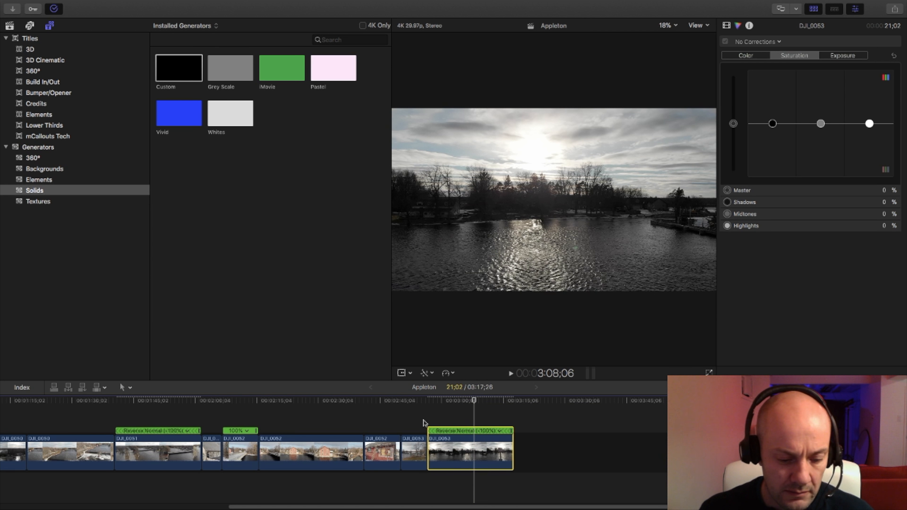
Trim the start of the reversed birdhouse shot to a duration of 9;20 and play the transition into it.
key("alt+[")
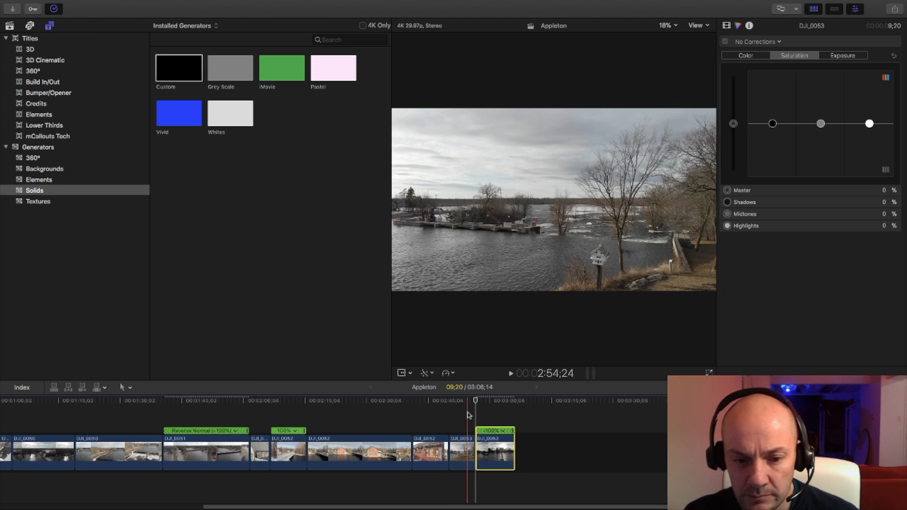
key("space")
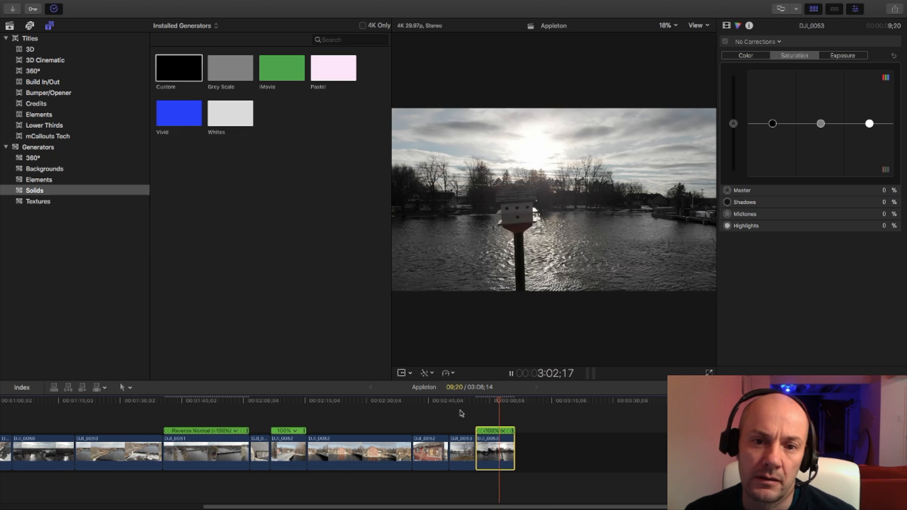
key("space")
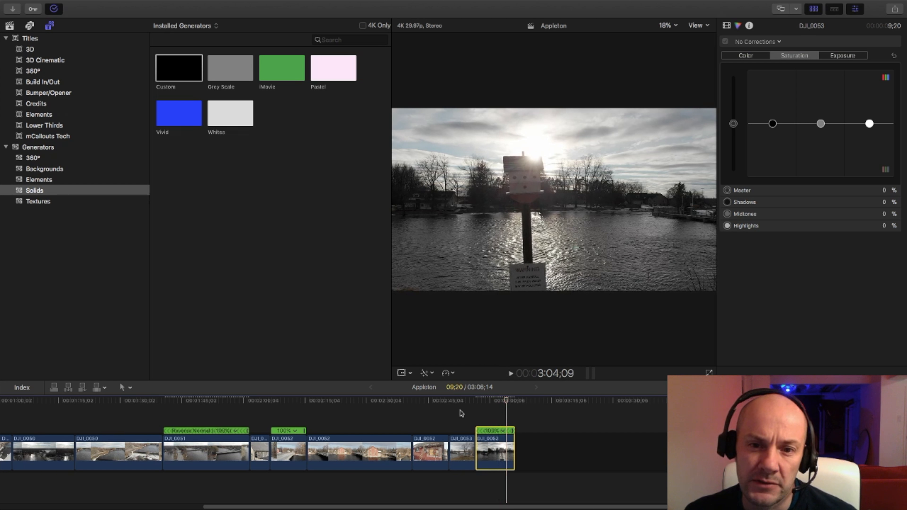
Mark the birdhouse clip at 3:04;09, add an opacity keyframe there, and fade the opacity to 0% at the clip's end.
key("m")
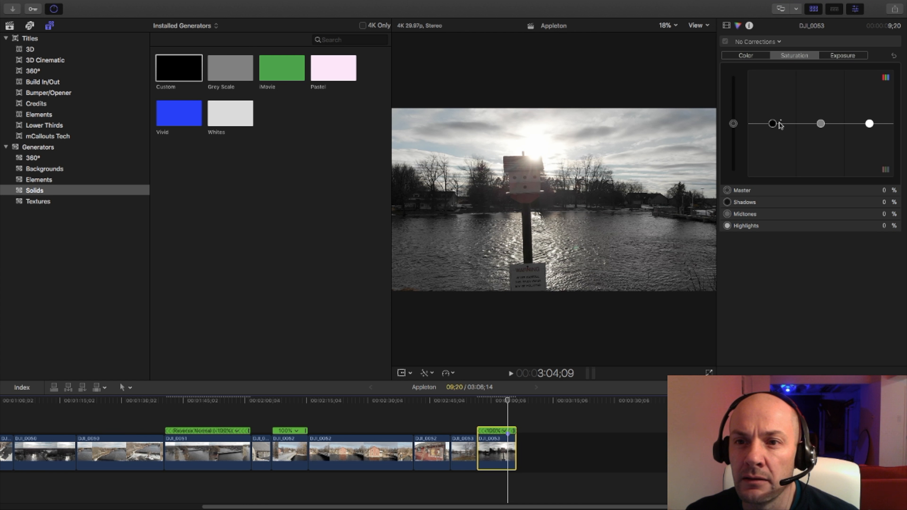
key("super+6")
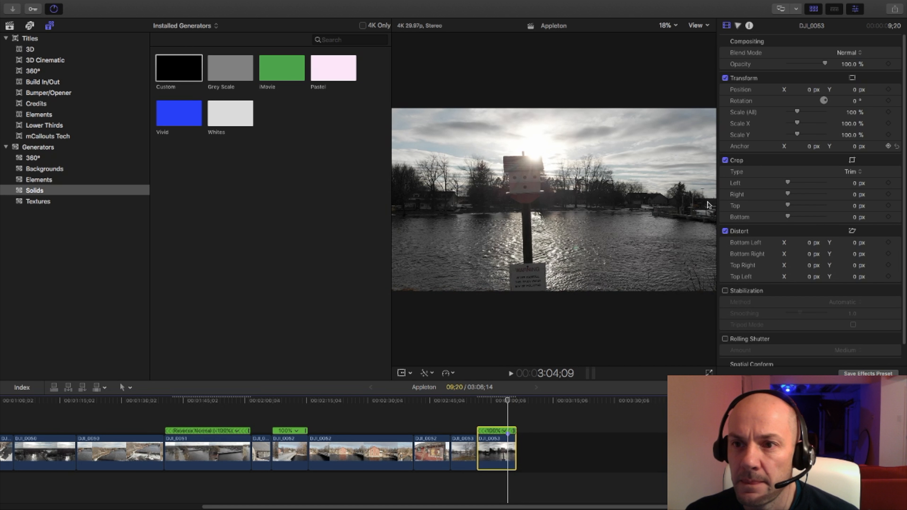
left_click(889, 64)
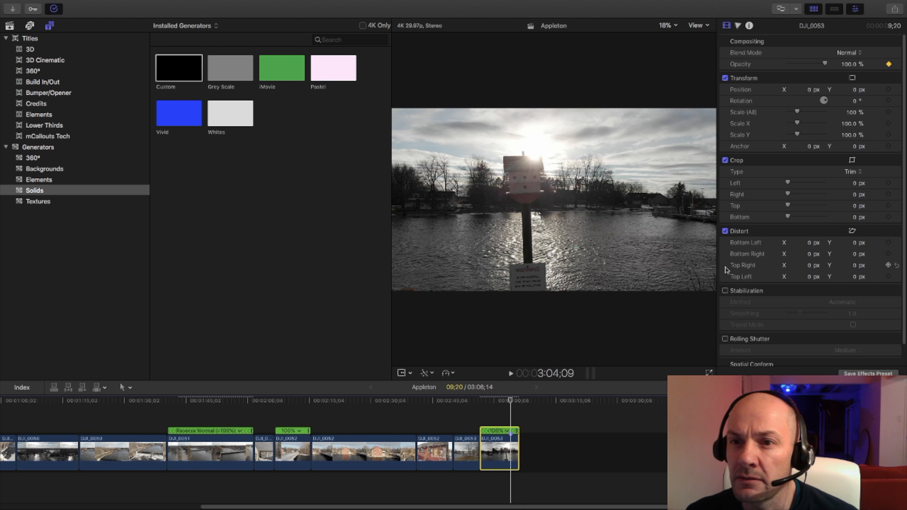
left_click_drag(511, 401, 518, 400)
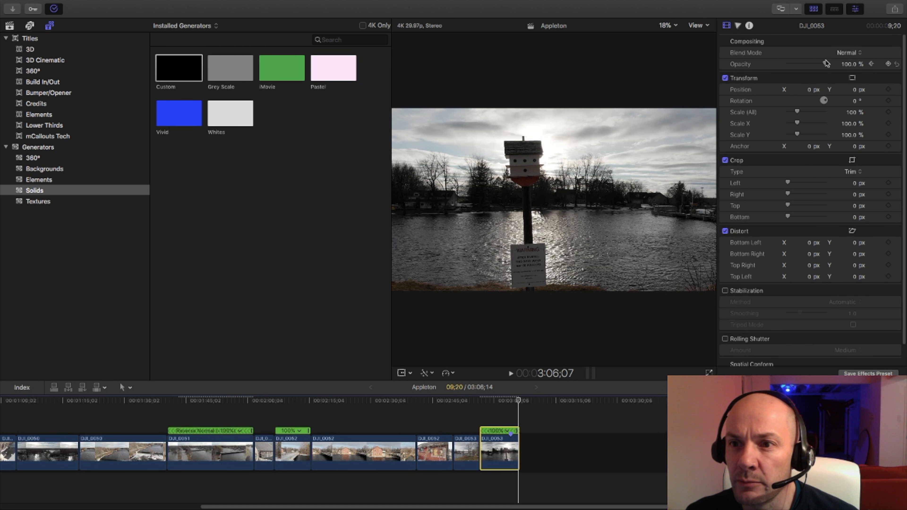
left_click_drag(825, 62, 770, 68)
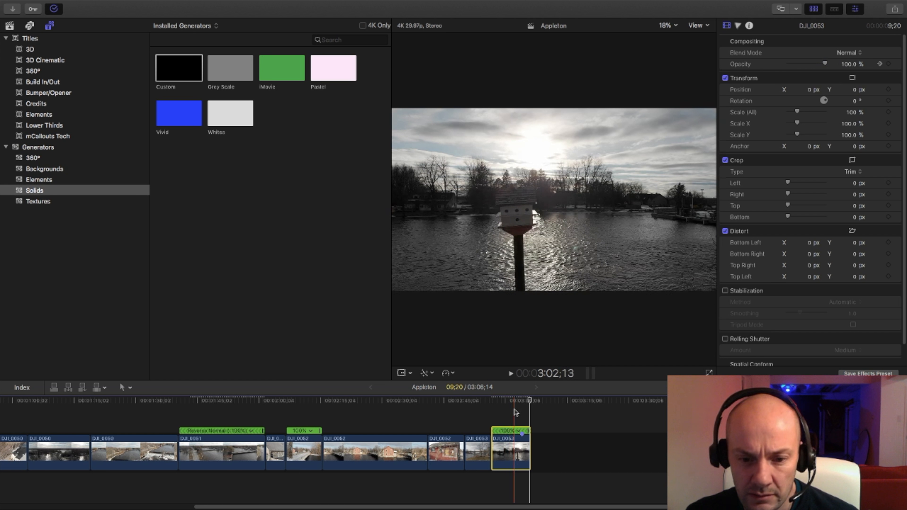
key("space")
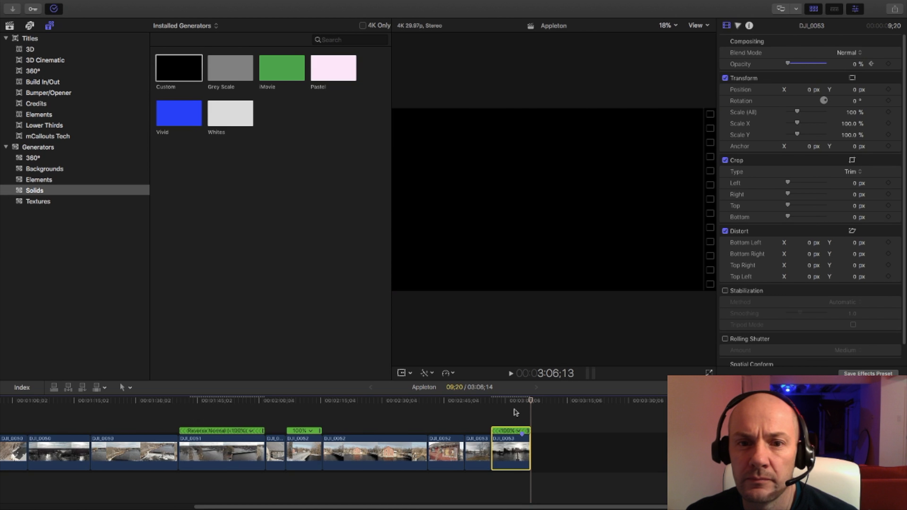
Append the Custom black solid after the birdhouse shot, set its duration to 1;00, and play the ending before returning to the project start.
left_click_drag(171, 63, 572, 456)
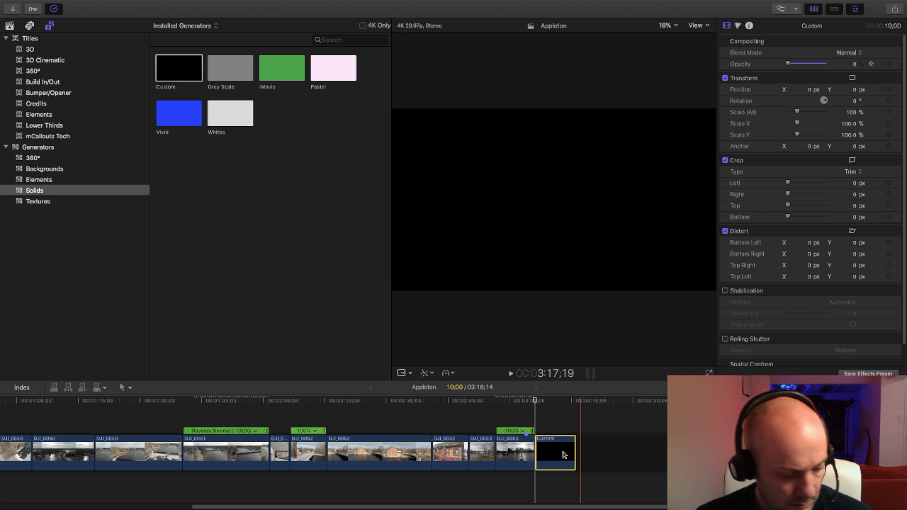
key("ctrl+d")
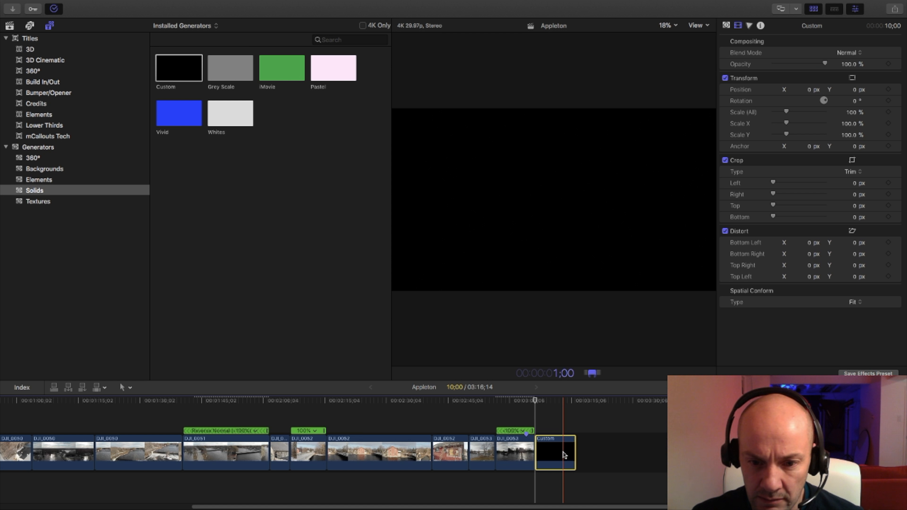
type("100")
key("Return")
left_click(499, 403)
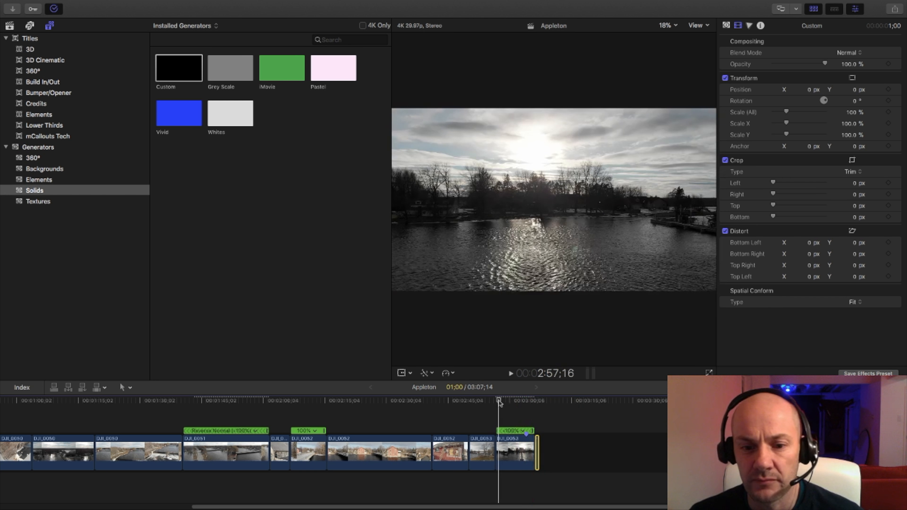
key("space")
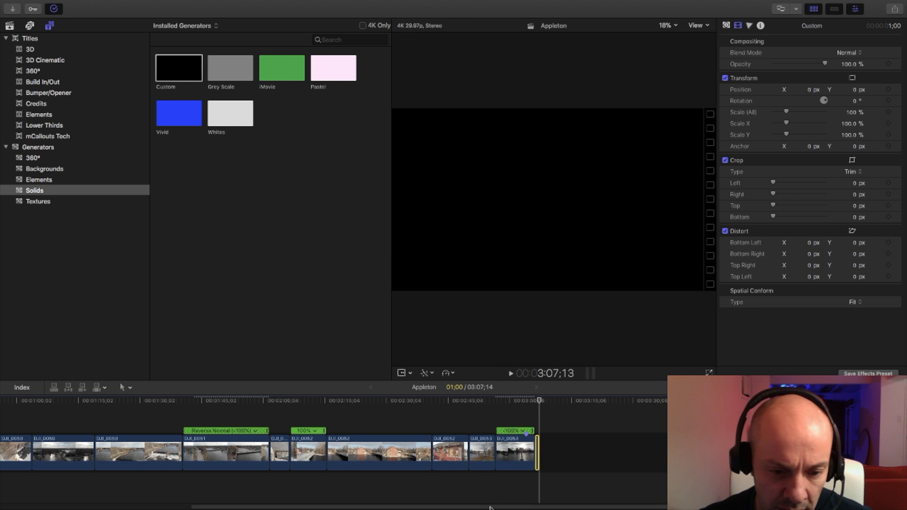
left_click_drag(492, 507, 298, 507)
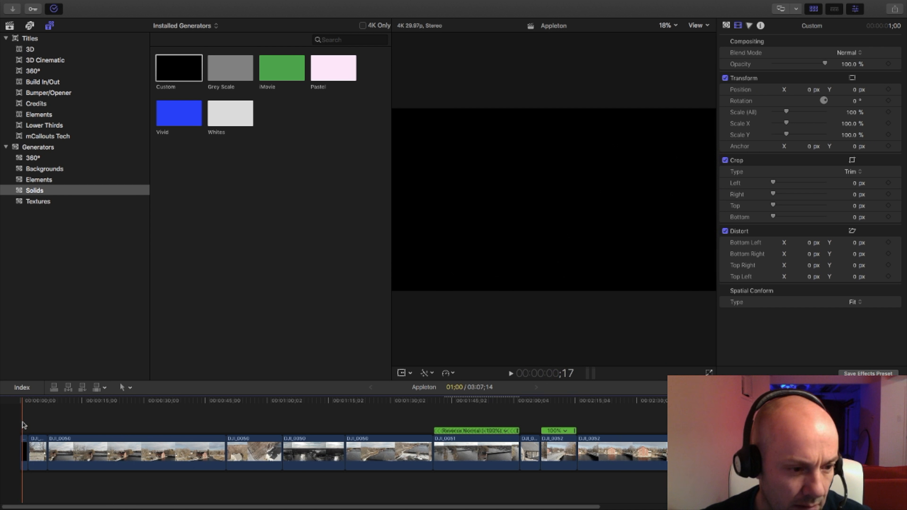